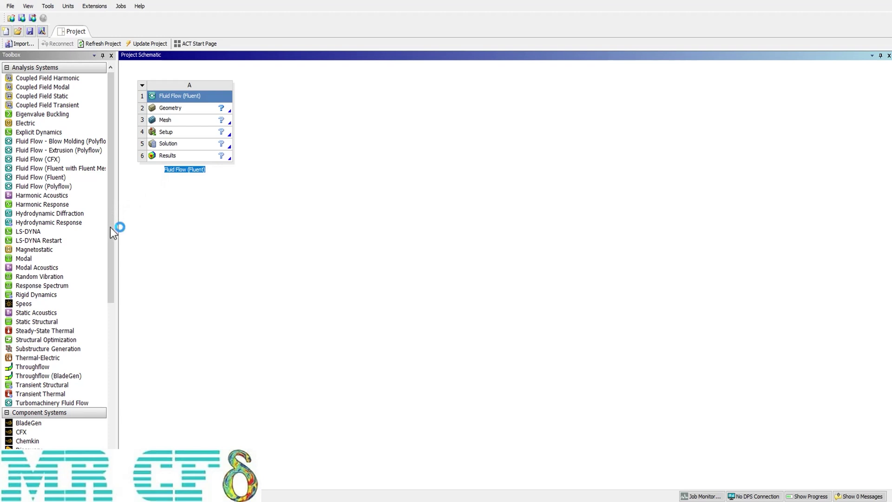
# Add standalone Fluent and Results component systems to the project schematic and link the Fluent Solution cell to the Results cell.
pyautogui.moveTo(110, 227); pyautogui.dragTo(103, 376)
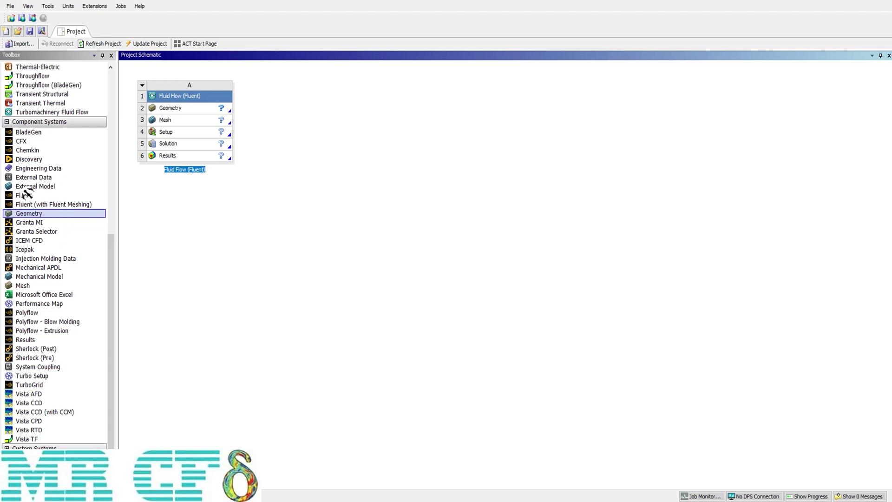
pyautogui.moveTo(27, 194); pyautogui.dragTo(283, 123)
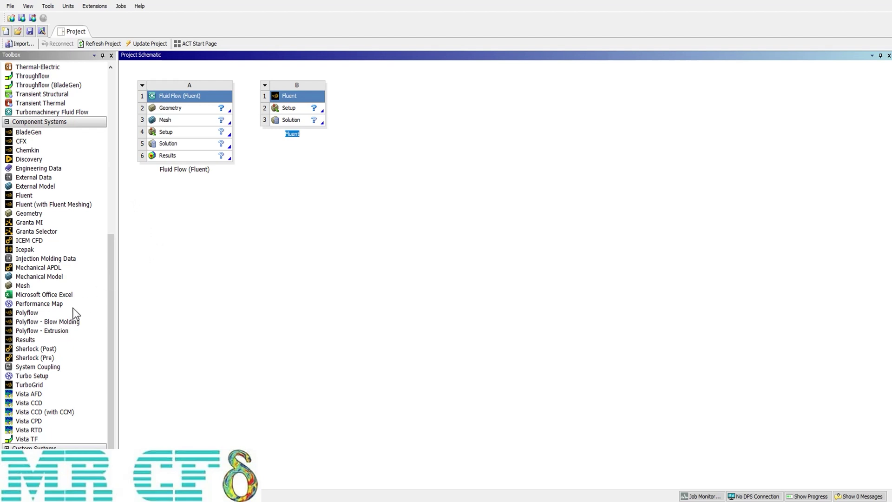
pyautogui.moveTo(38, 339); pyautogui.dragTo(394, 124)
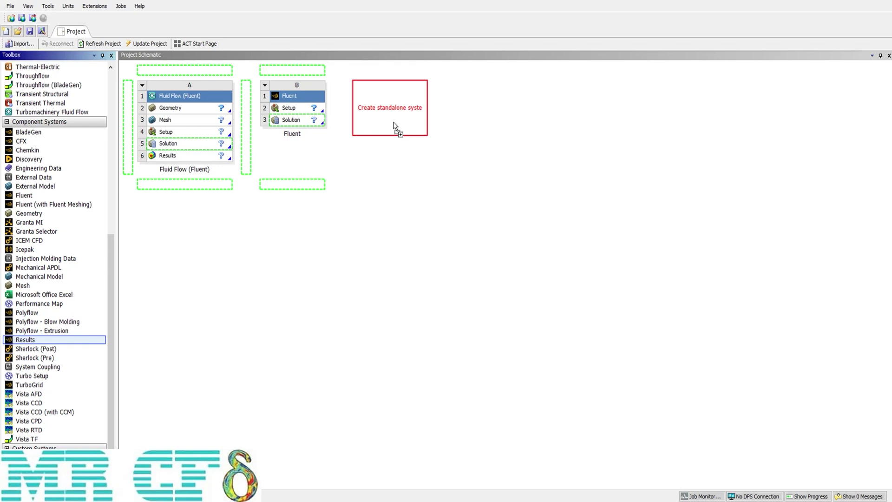
pyautogui.moveTo(394, 124); pyautogui.dragTo(394, 124)
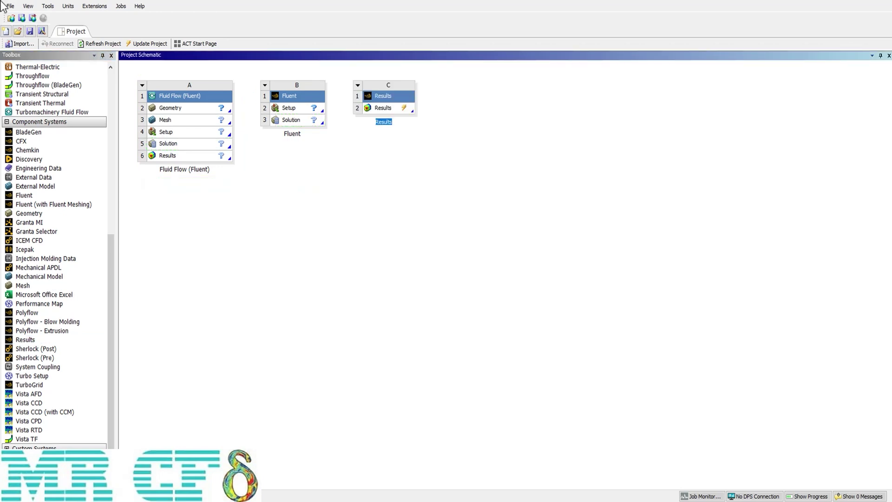
pyautogui.moveTo(304, 121); pyautogui.dragTo(390, 112)
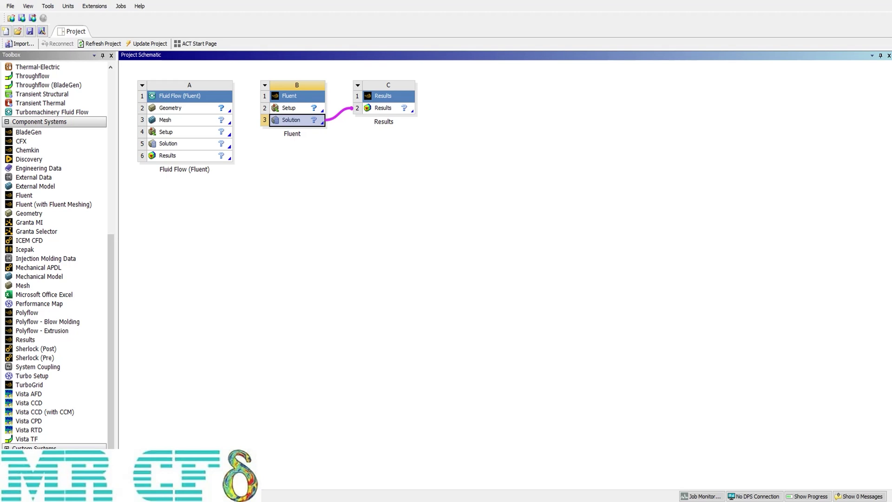
# Switch to CFD-Post 2022 R1 by launching it as a standalone application from Windows.
pyautogui.click(166, 492)
pyautogui.write('cfd')
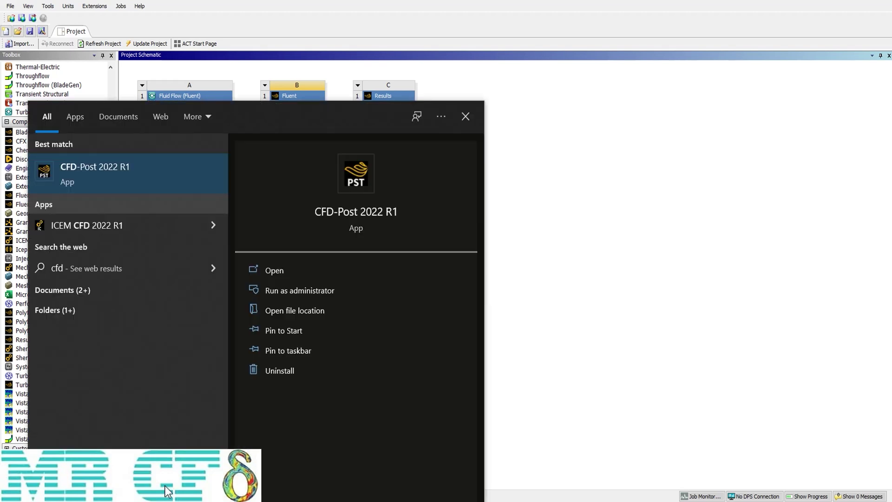
pyautogui.click(114, 197)
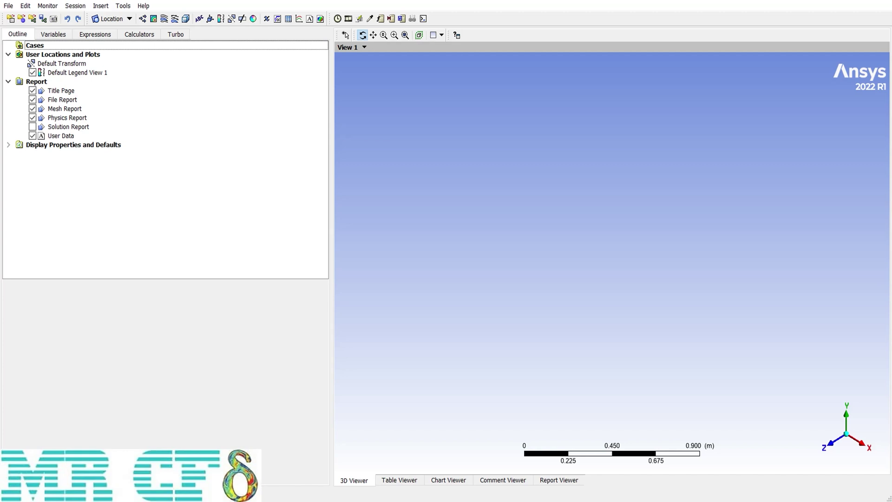
# Load the results file shell and tube-1m-s-Transient-final.dat.h5 from the shell-and-tube simulation folder and display the wall shell boundary.
pyautogui.click(8, 6)
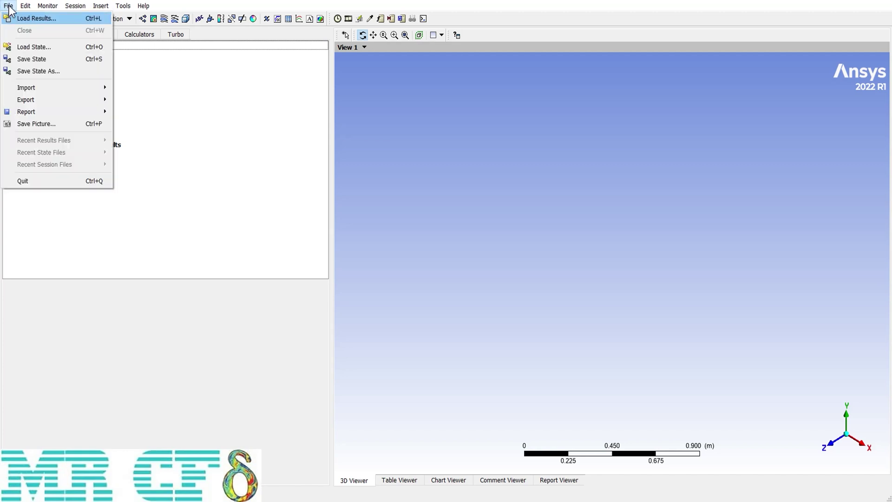
pyautogui.click(68, 19)
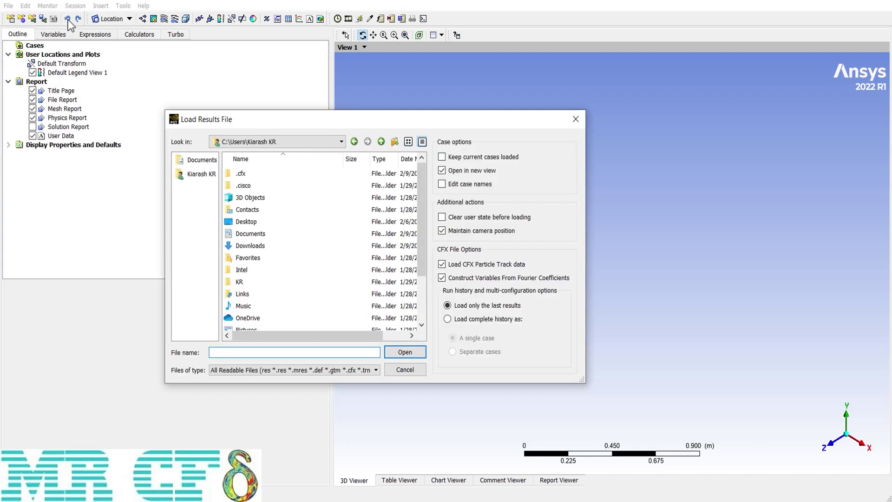
pyautogui.click(261, 140)
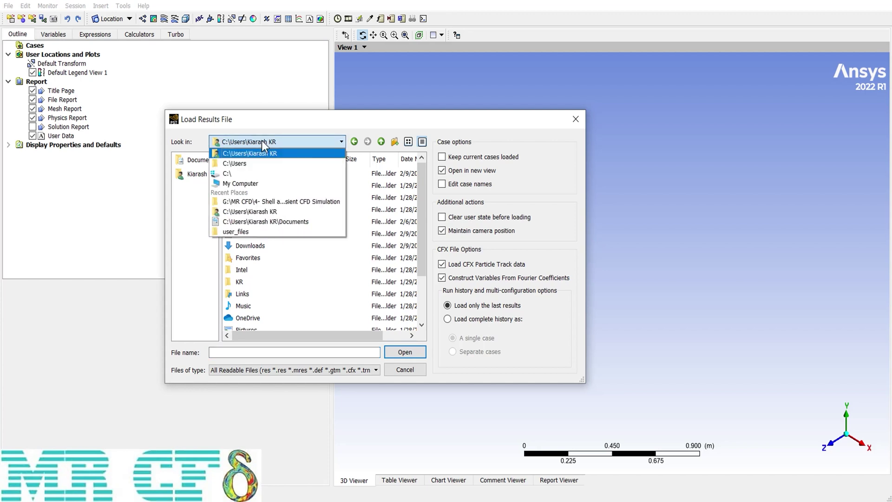
pyautogui.click(262, 201)
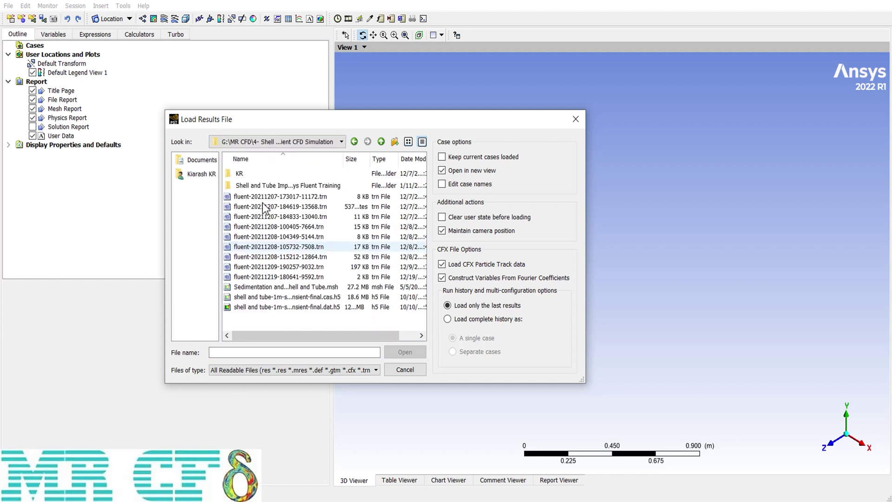
pyautogui.click(338, 308)
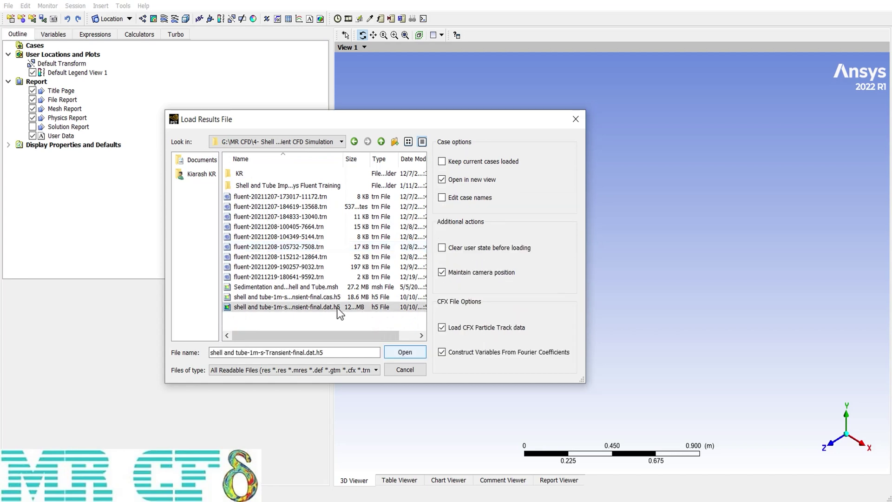
pyautogui.click(395, 351)
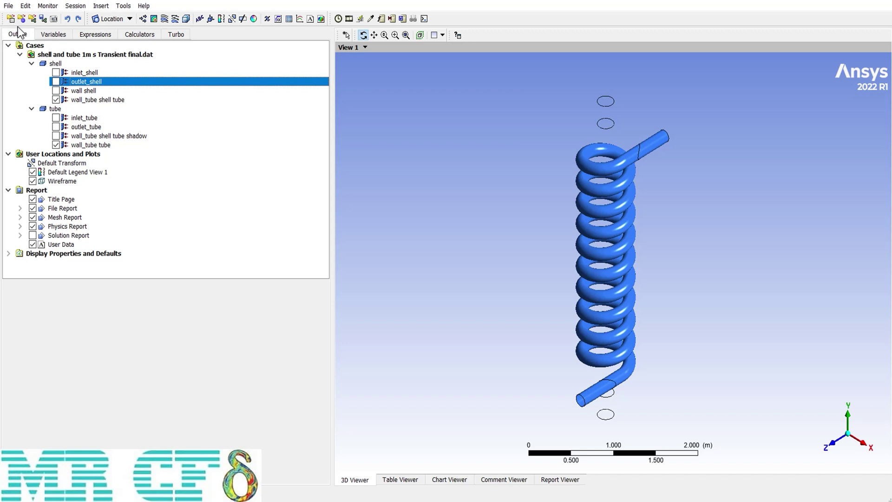
pyautogui.click(56, 91)
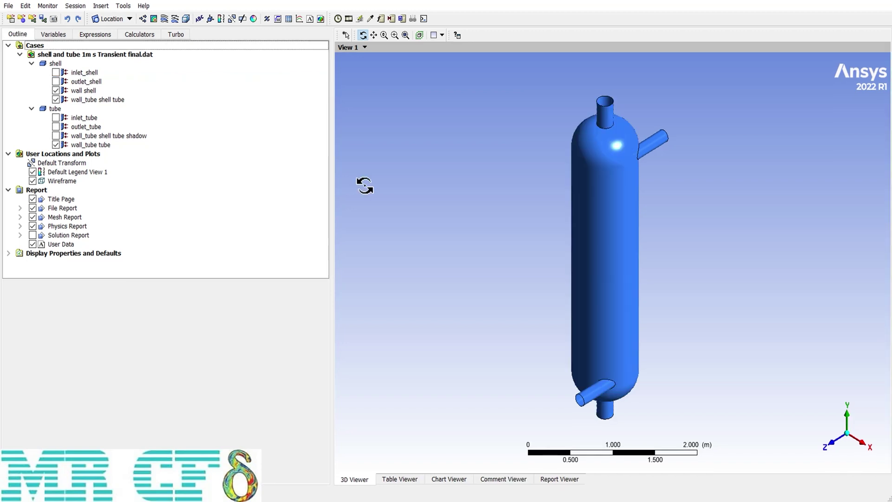
pyautogui.click(9, 5)
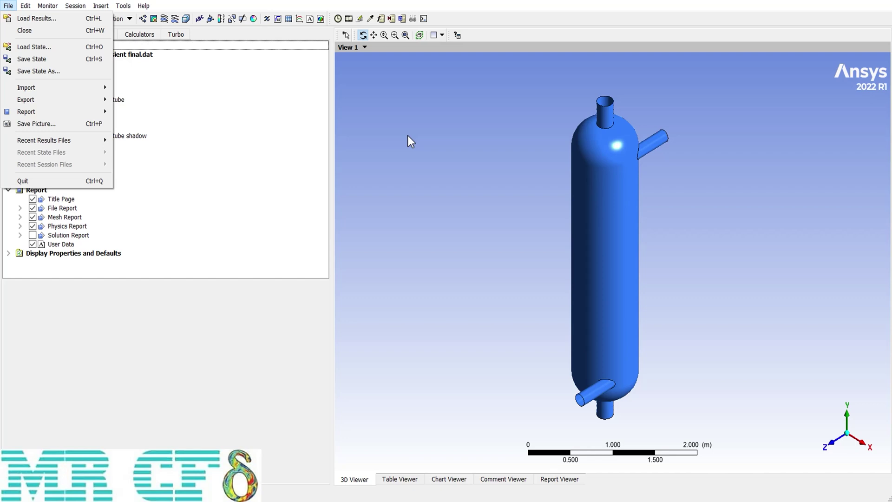
pyautogui.moveTo(86, 91)
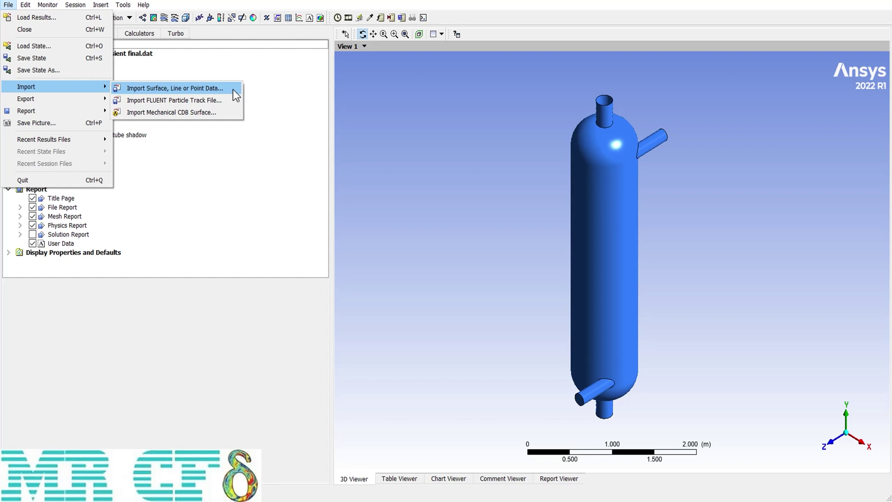
pyautogui.press('Down')
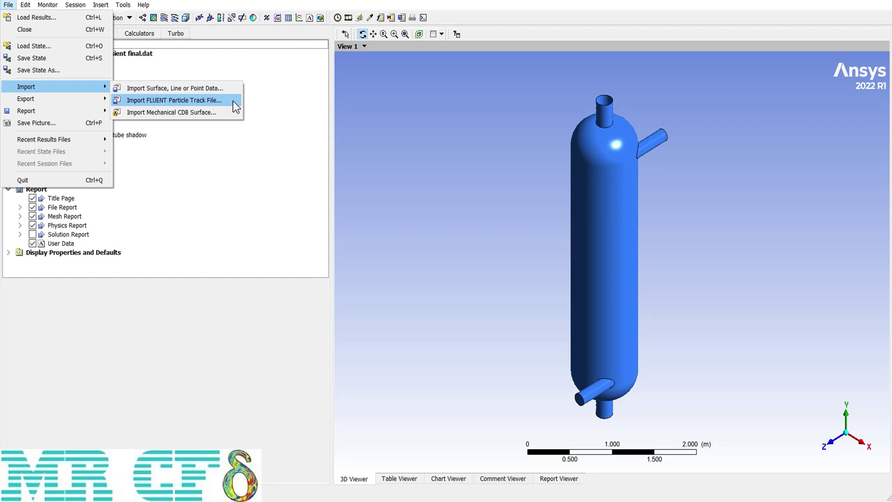
pyautogui.press('Down')
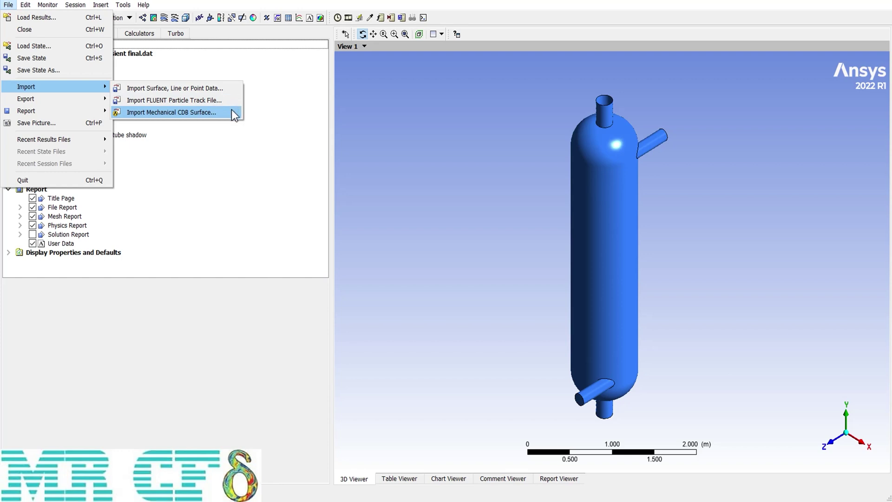
pyautogui.press('Escape')
pyautogui.press('Escape')
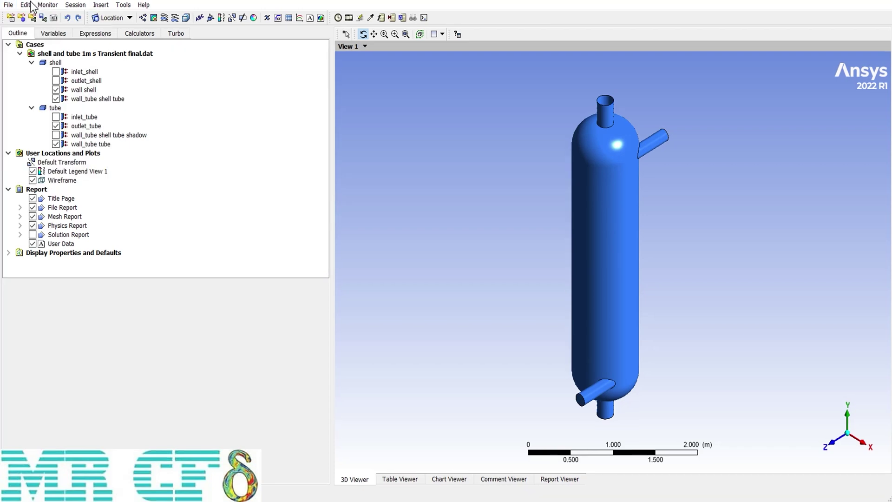
# Set the first background gradient color of the 3D viewer to white in the options and apply it.
pyautogui.click(26, 5)
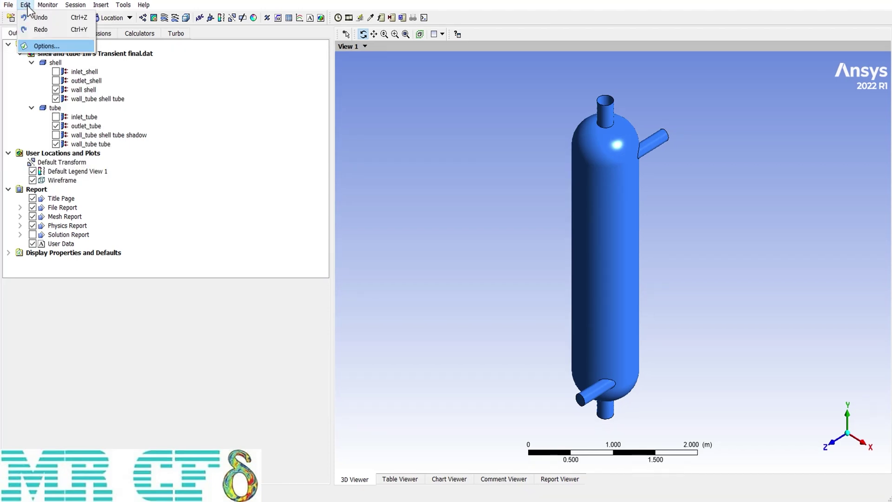
pyautogui.click(46, 46)
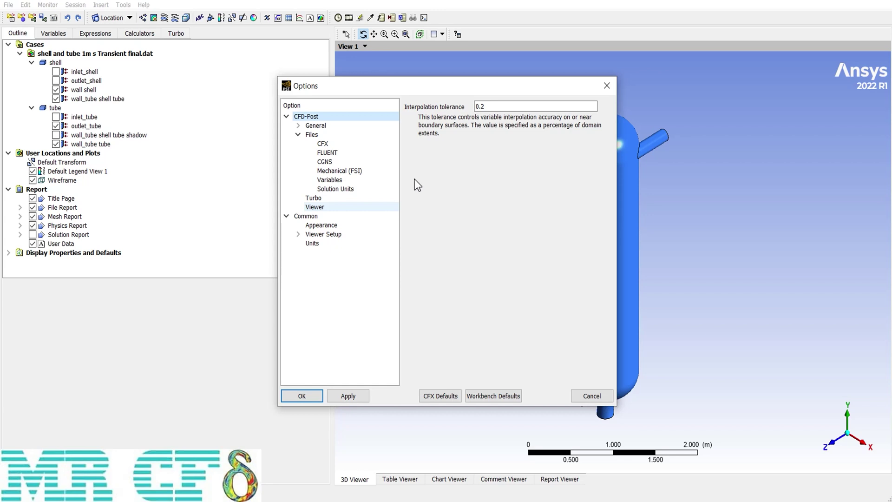
pyautogui.click(325, 207)
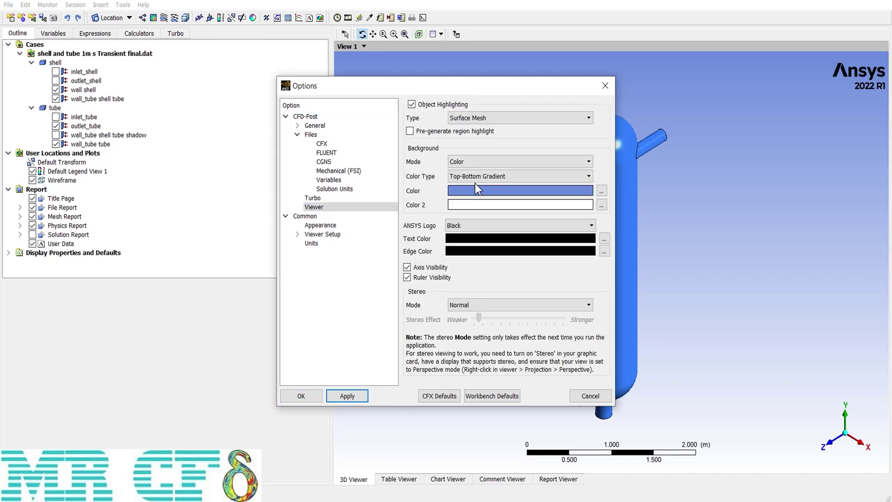
pyautogui.click(602, 190)
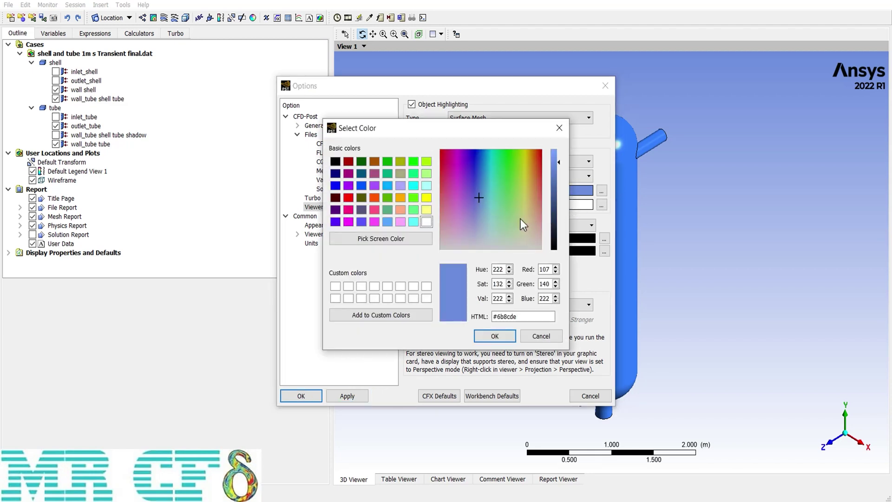
pyautogui.click(426, 223)
pyautogui.click(481, 337)
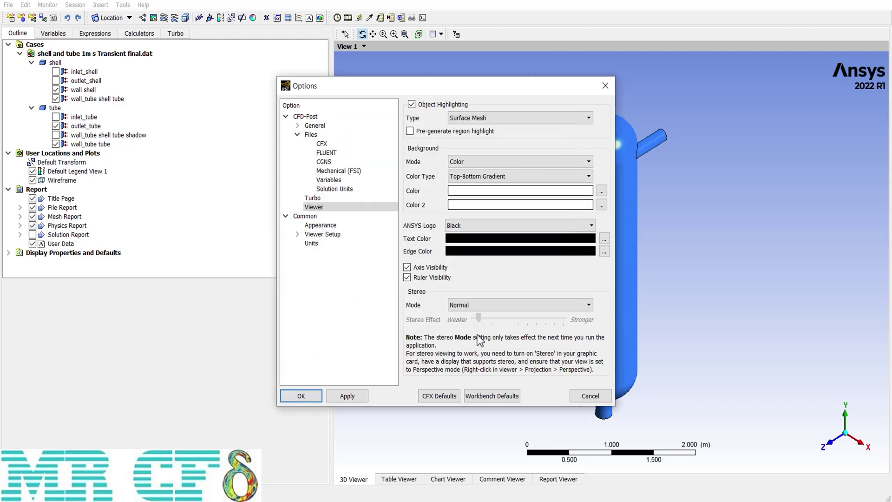
pyautogui.click(341, 396)
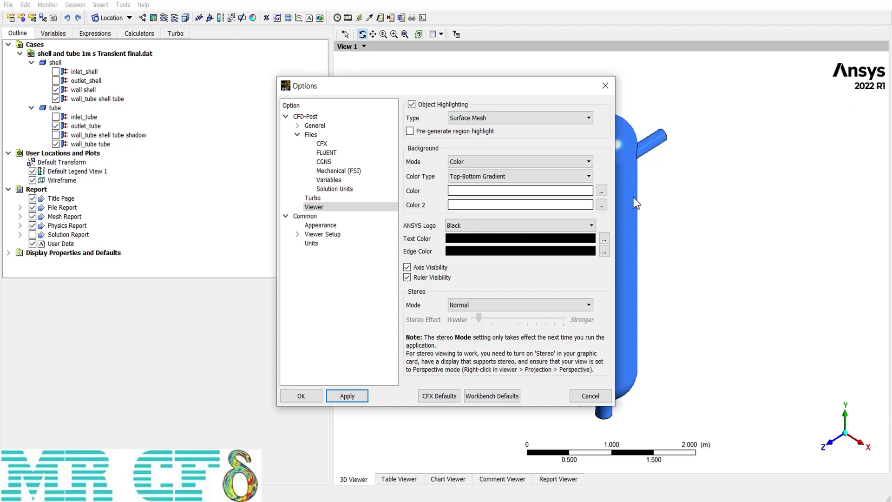
# Set the ANSYS logo in the viewer options to None and apply the change.
pyautogui.click(567, 228)
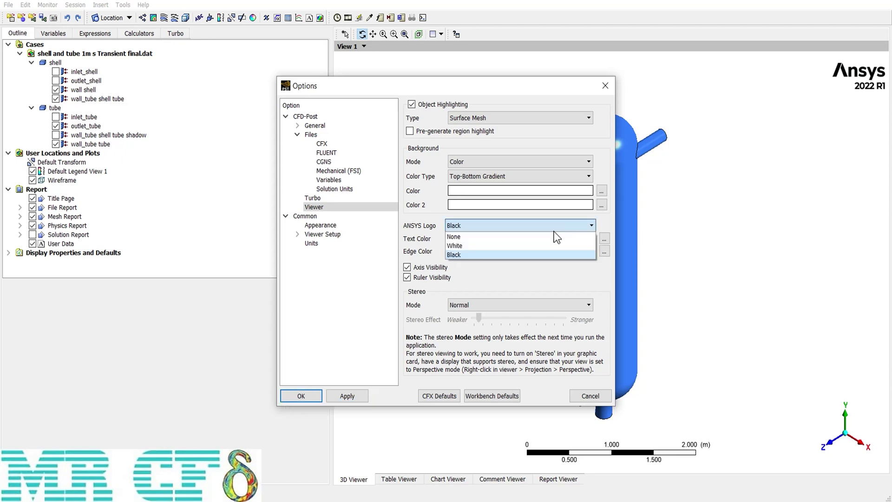
pyautogui.click(520, 237)
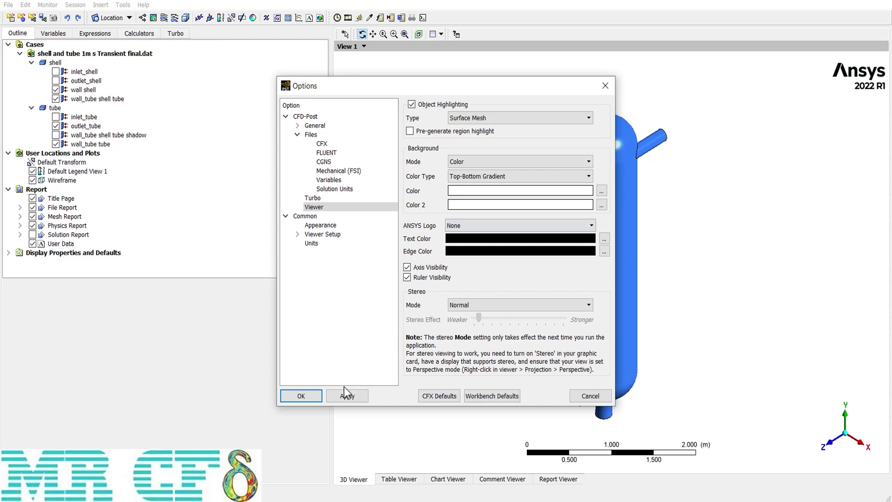
pyautogui.click(336, 398)
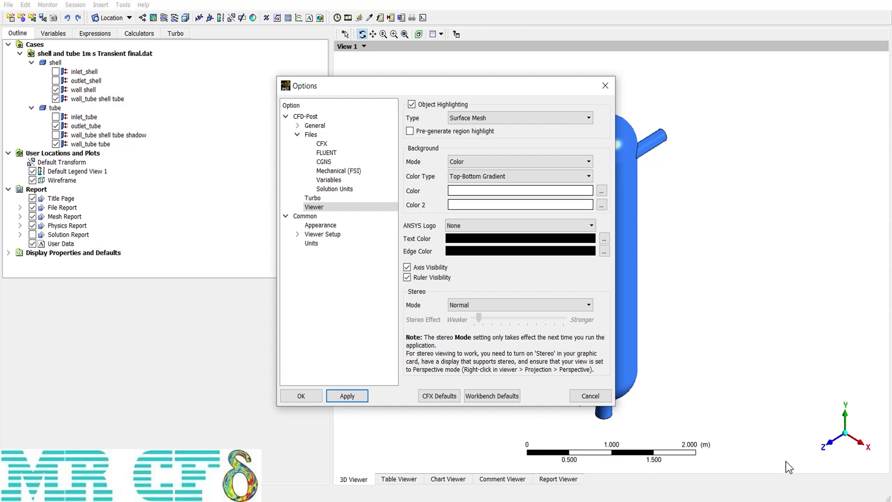
# Hide the ruler and the axis in the 3D viewer, applying each change.
pyautogui.click(414, 278)
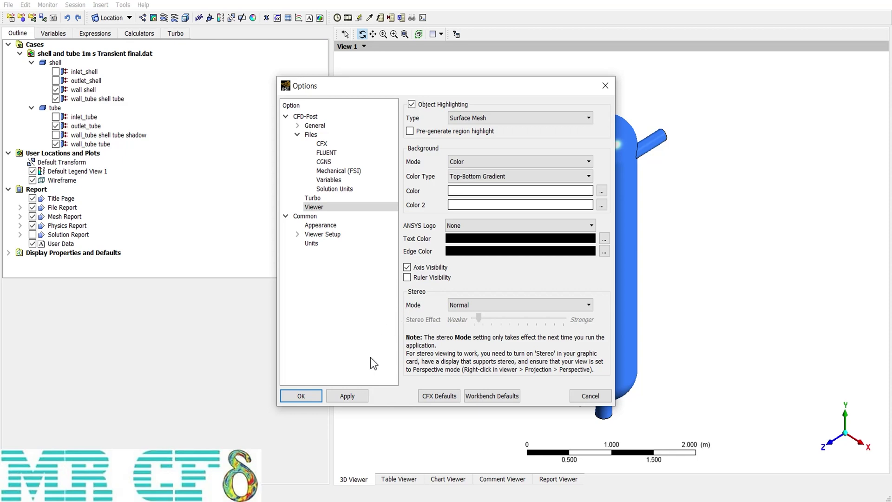
pyautogui.click(350, 396)
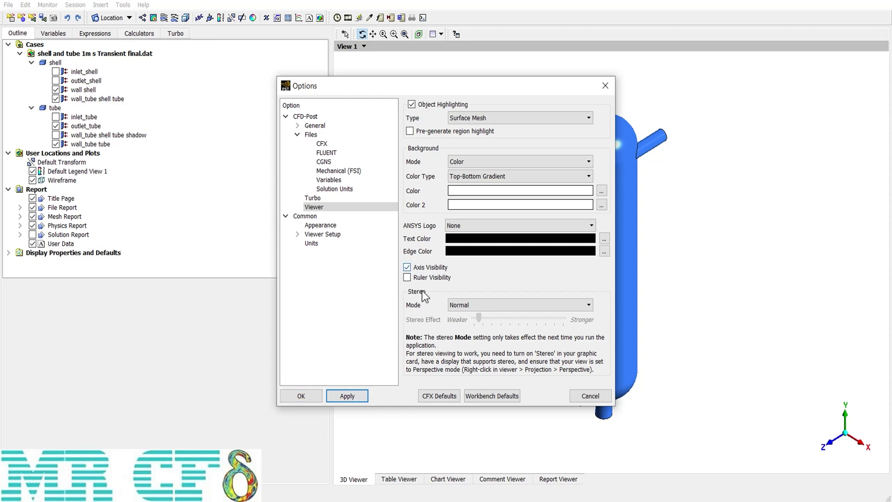
pyautogui.click(407, 267)
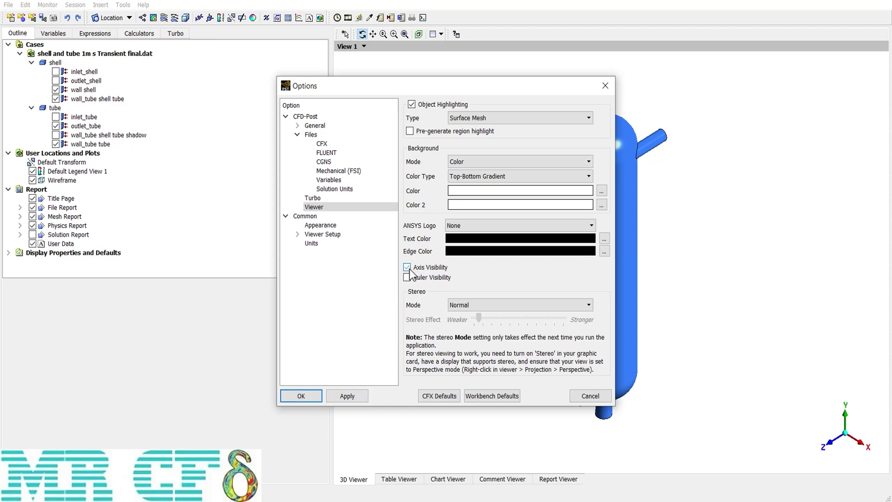
pyautogui.click(356, 395)
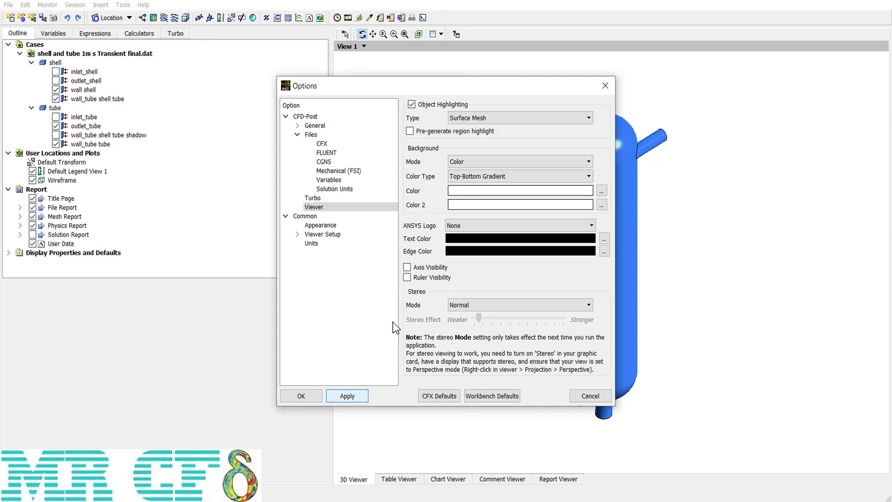
# Turn the viewer's ruler and axis visibility back on and accept the options.
pyautogui.click(415, 277)
pyautogui.click(418, 267)
pyautogui.click(320, 395)
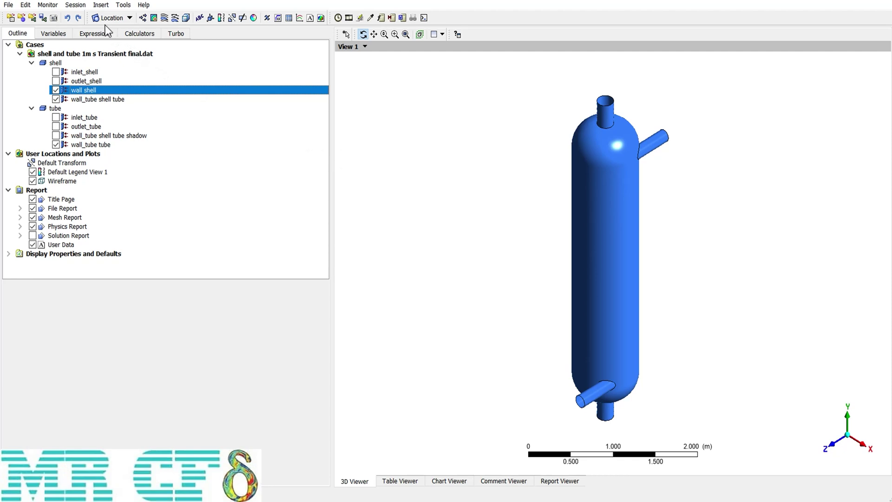
pyautogui.click(101, 5)
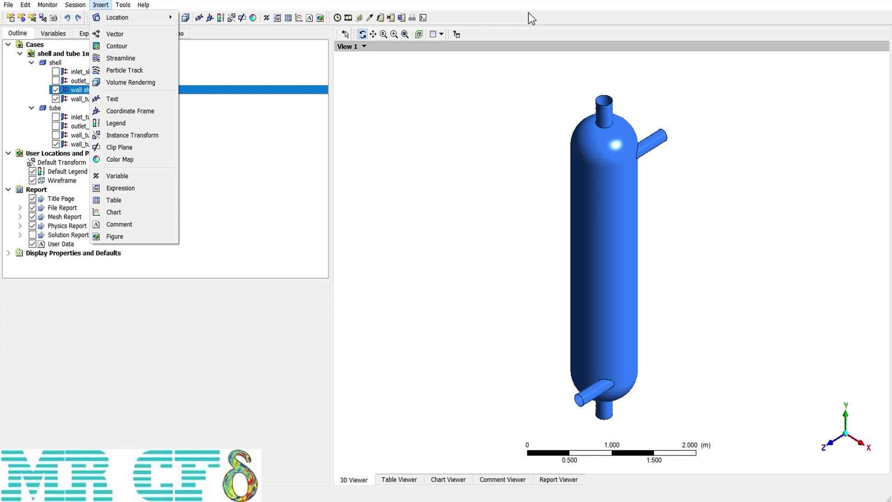
pyautogui.press('Escape')
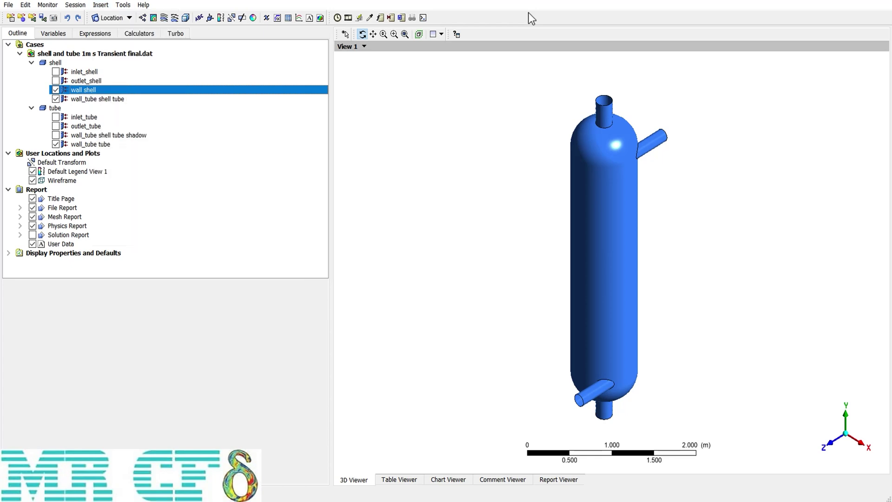
pyautogui.rightClick(497, 17)
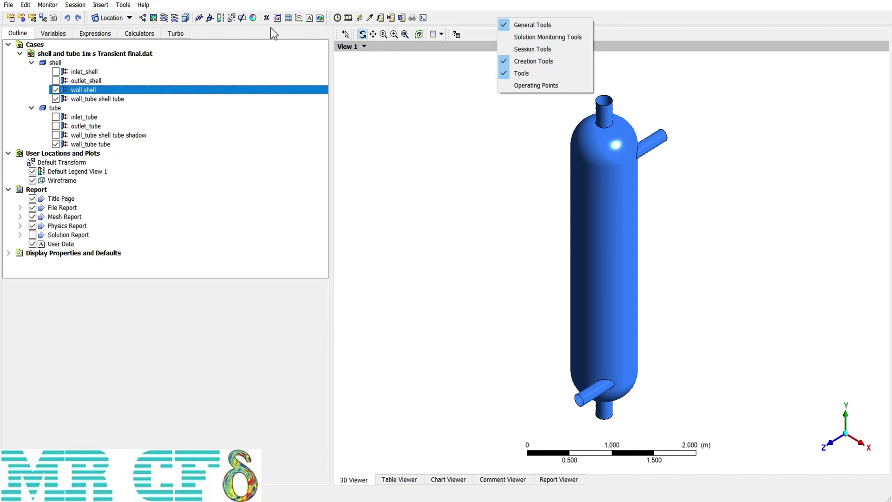
pyautogui.click(328, 102)
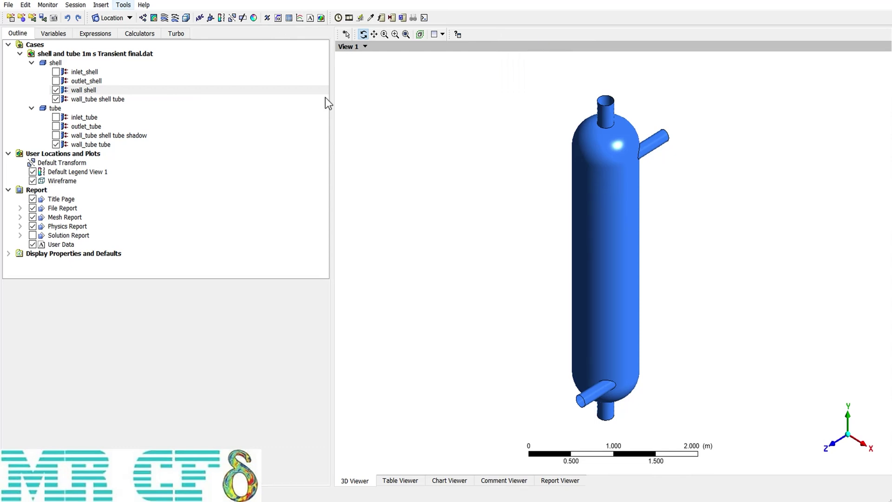
pyautogui.click(126, 6)
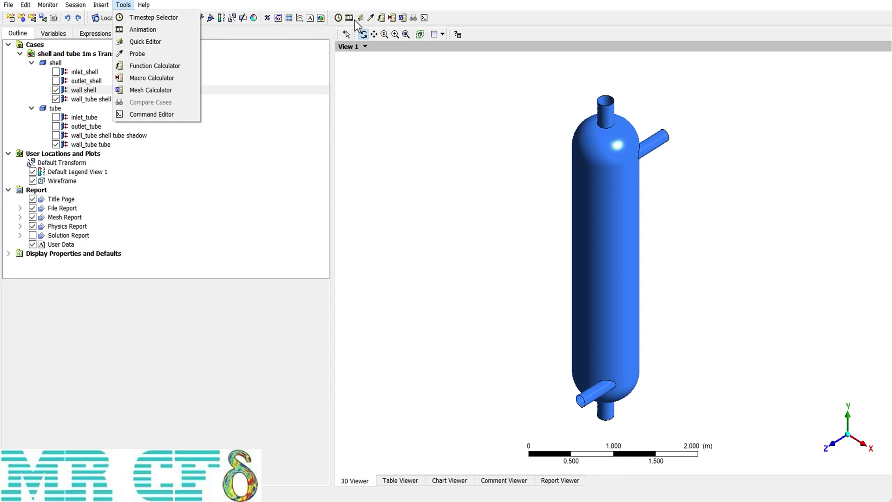
pyautogui.click(495, 27)
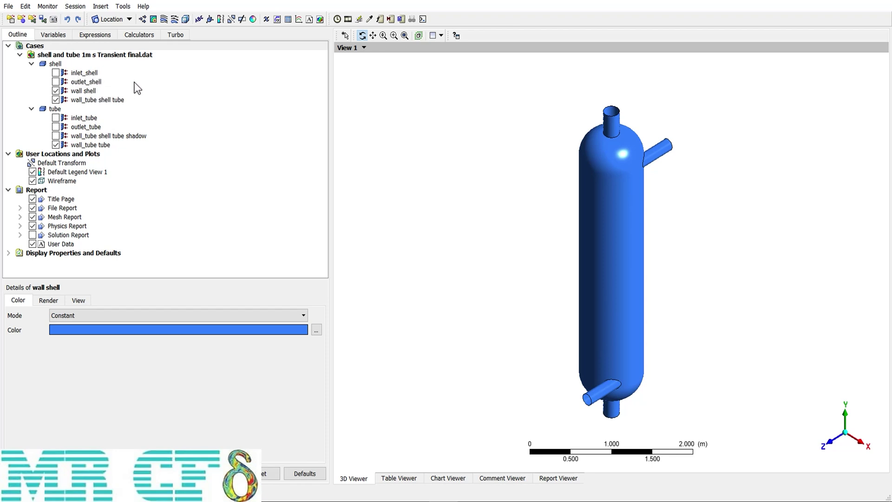
# Hide the wall shell boundary to expose the tube coil inside, and show the shell again.
pyautogui.click(165, 48)
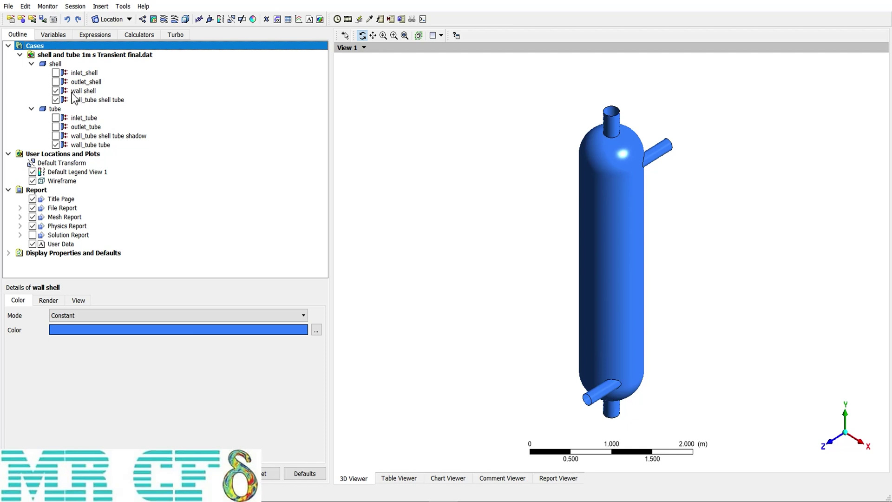
pyautogui.click(56, 92)
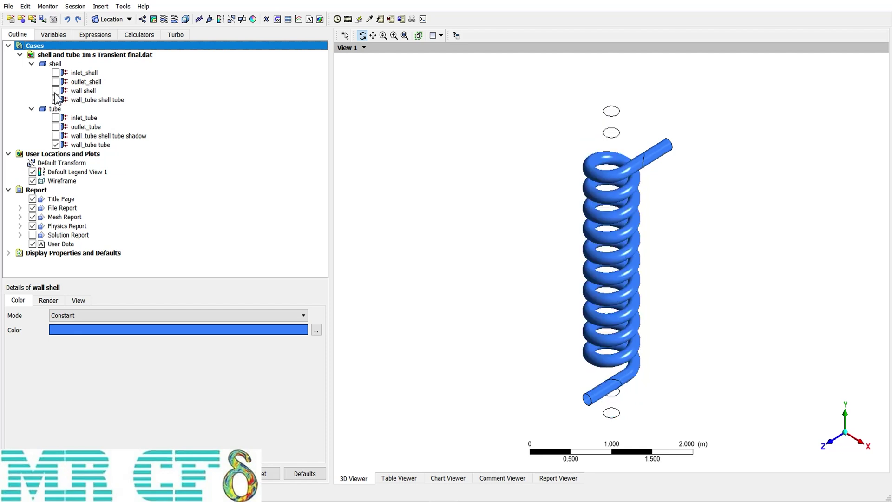
pyautogui.click(56, 99)
pyautogui.click(56, 90)
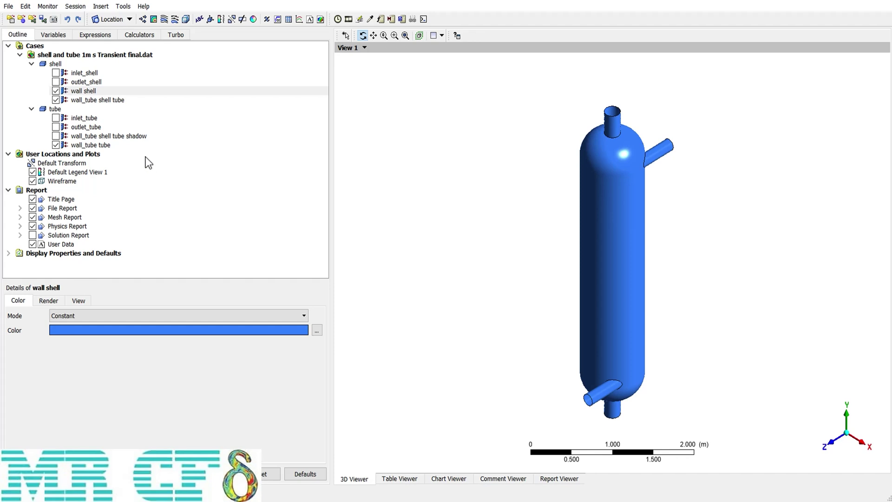
# Give the wall shell a constant black color and apply the change.
pyautogui.click(97, 92)
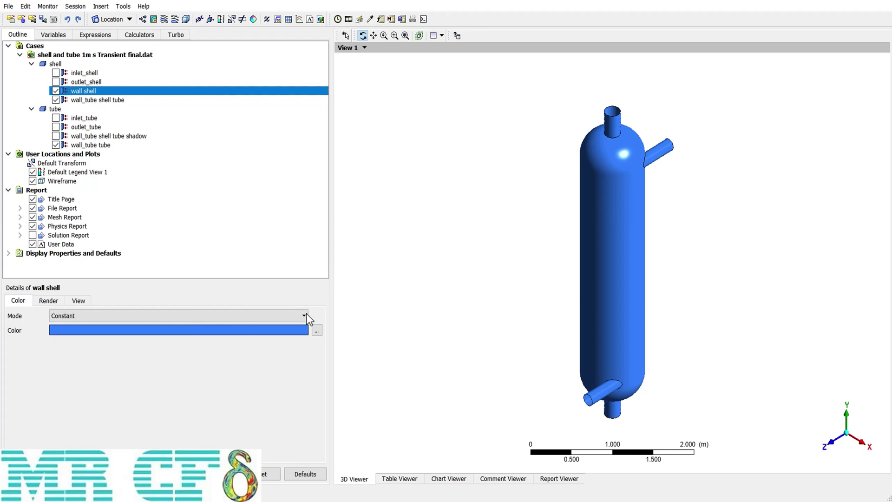
pyautogui.click(305, 315)
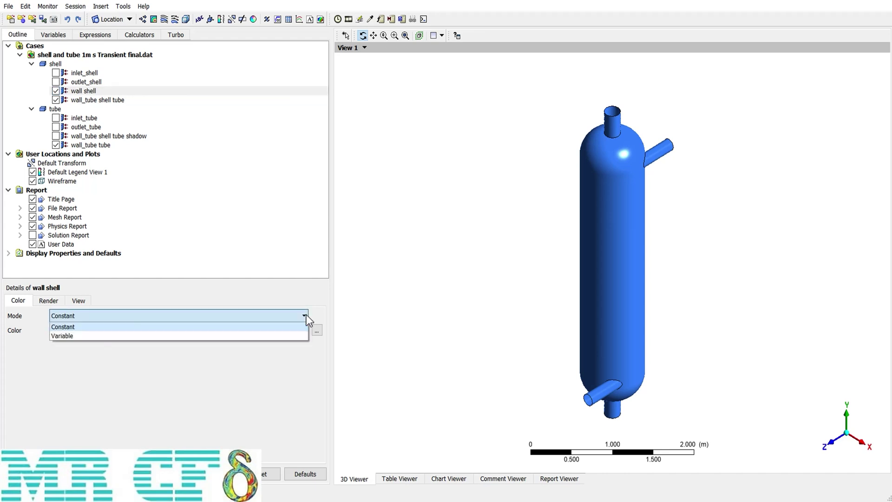
pyautogui.click(269, 327)
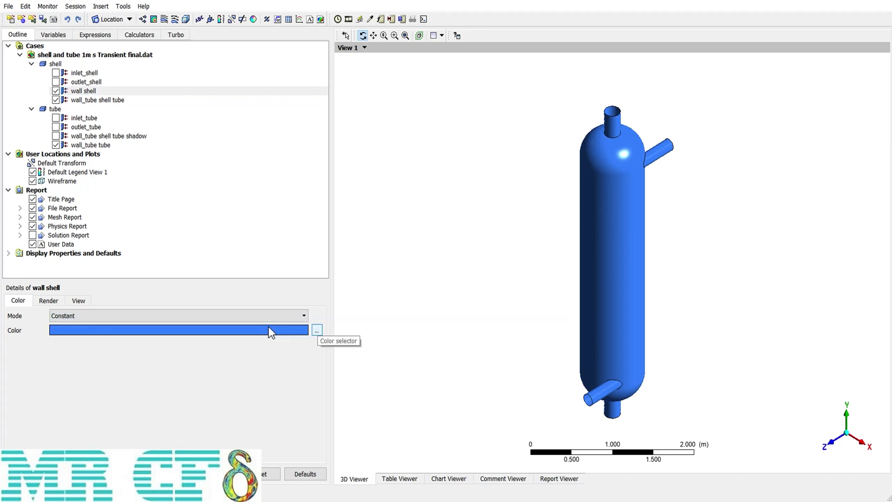
pyautogui.click(317, 330)
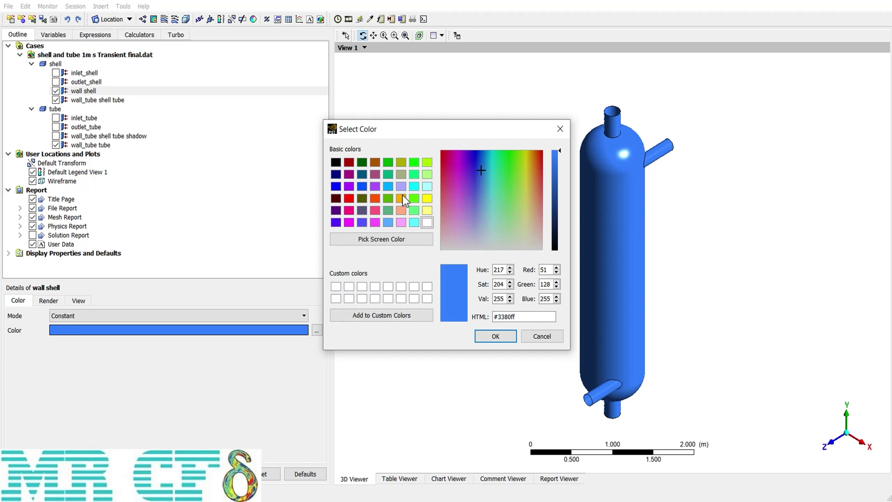
pyautogui.click(334, 163)
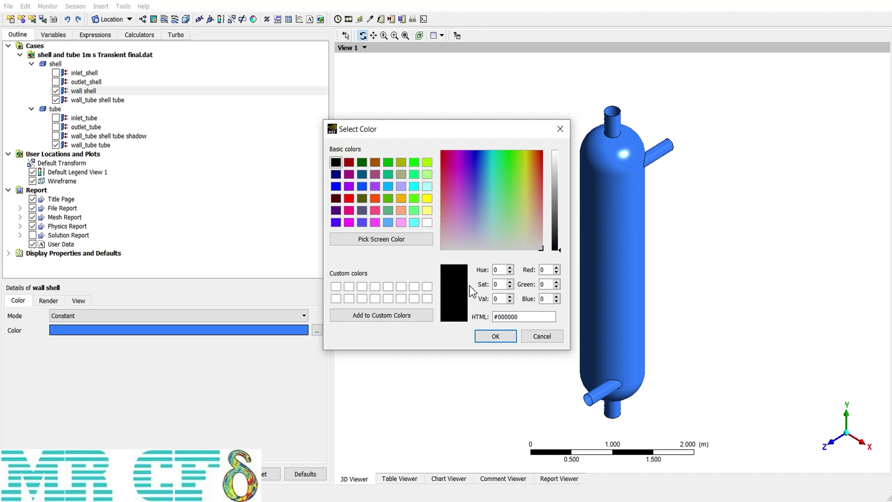
pyautogui.click(494, 337)
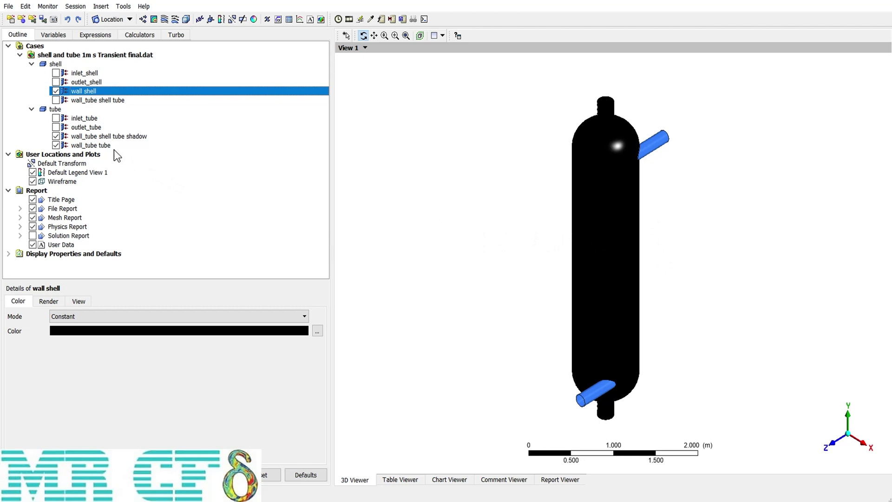
# Check the details of wall_tube shell tube shadow, and briefly hide the wall shell to view the tube coil.
pyautogui.click(88, 139)
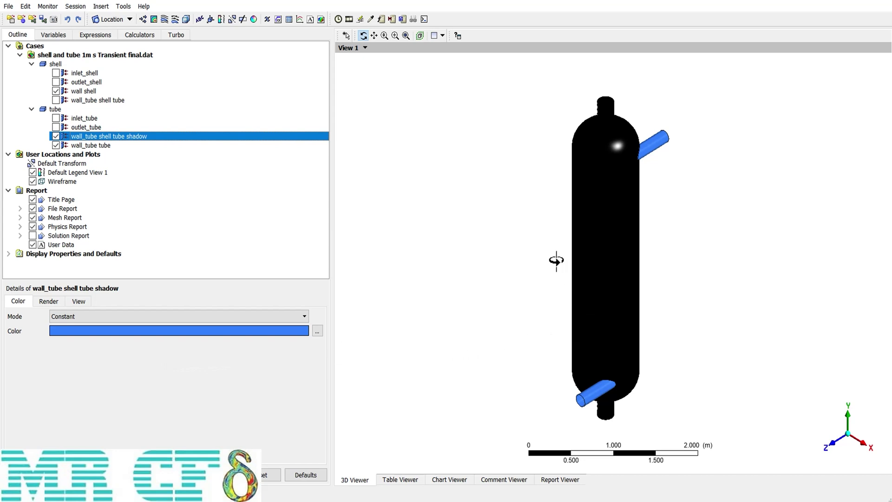
pyautogui.click(55, 91)
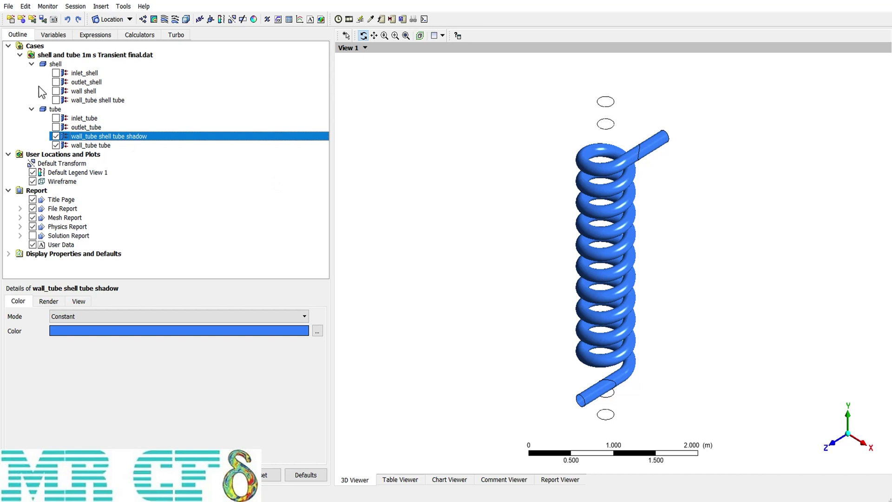
pyautogui.click(56, 91)
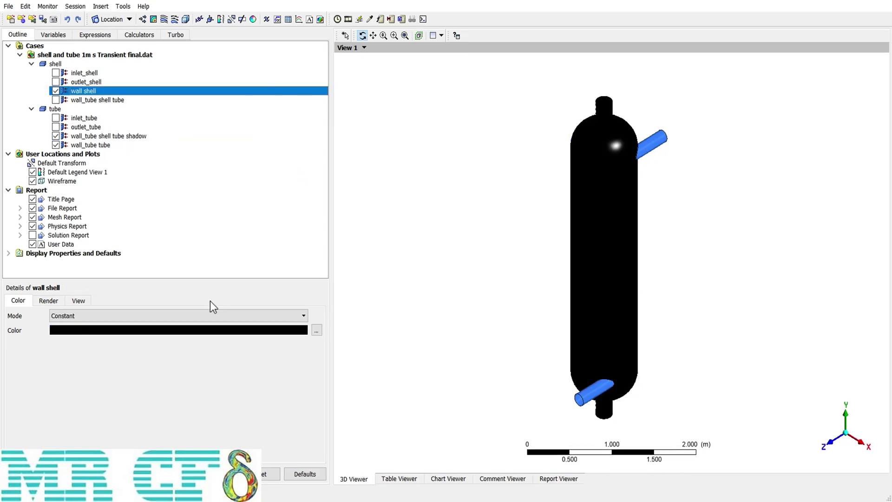
# Color the wall shell by the variables Pressure and Velocity in turn, and return its color mode to Constant.
pyautogui.click(302, 316)
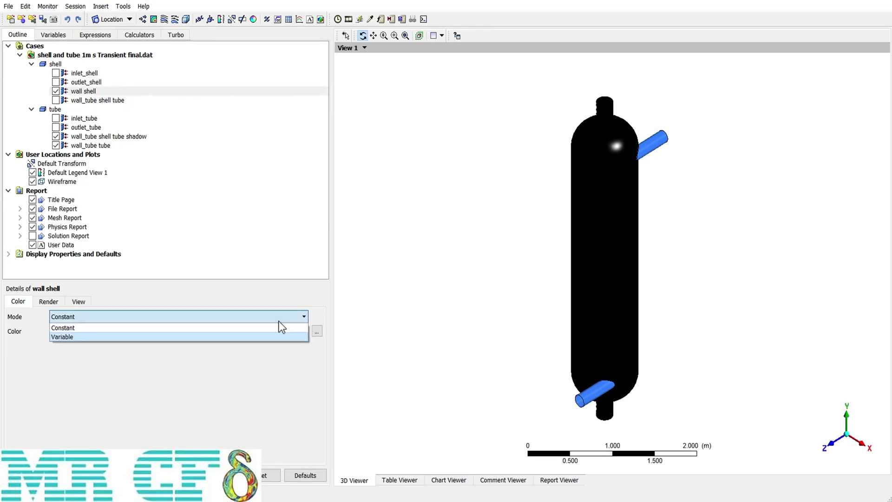
pyautogui.click(241, 337)
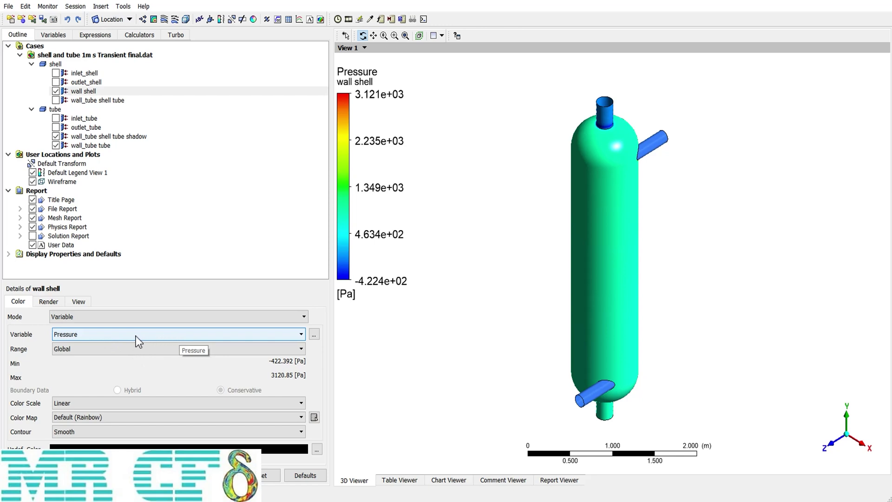
pyautogui.click(121, 336)
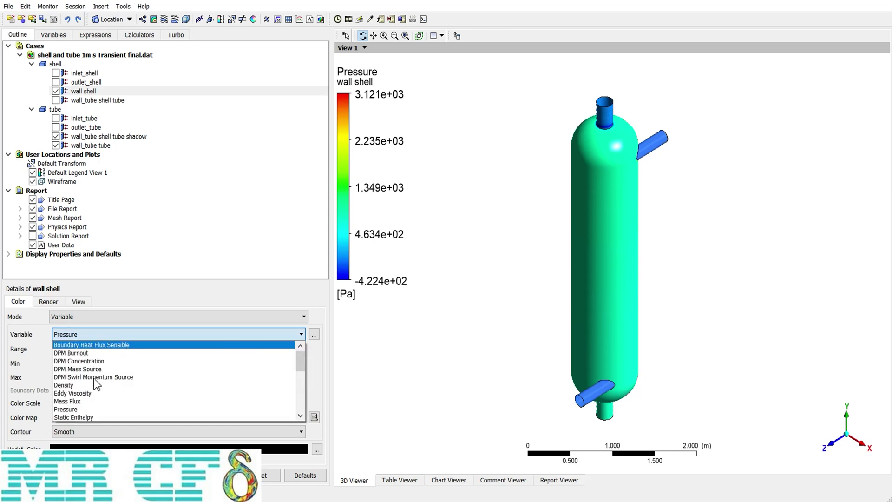
pyautogui.scroll(-3, 96, 390)
pyautogui.click(72, 376)
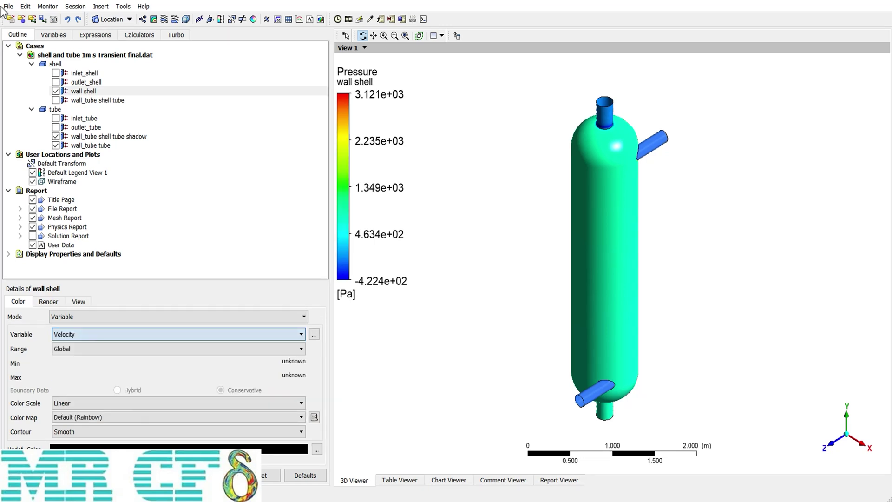
pyautogui.click(214, 476)
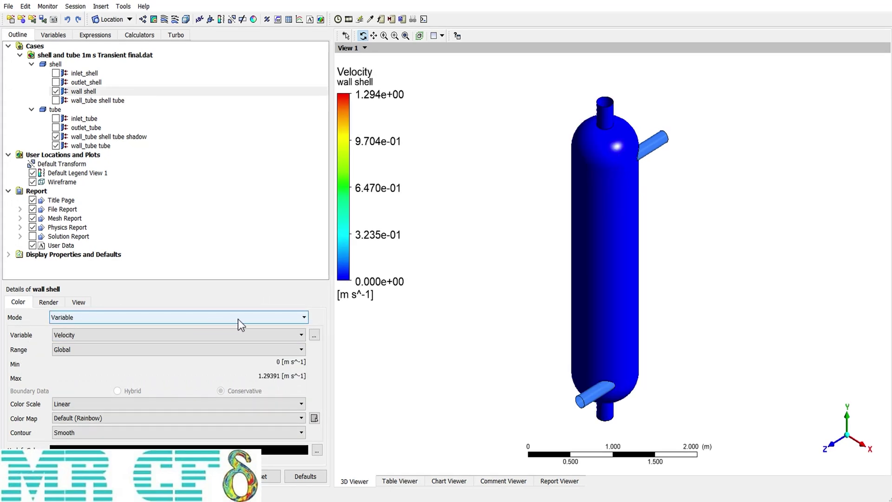
pyautogui.click(296, 319)
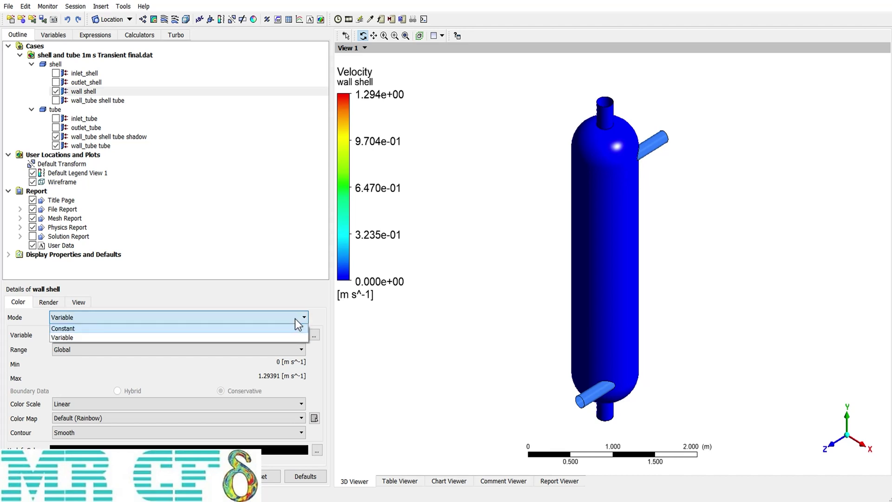
pyautogui.click(257, 328)
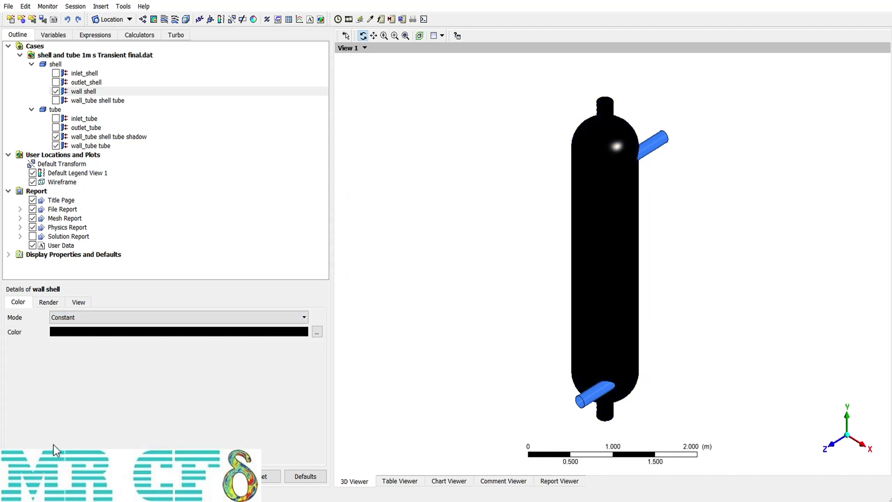
# Set the wall shell's render transparency to 0.312 and apply it.
pyautogui.click(50, 302)
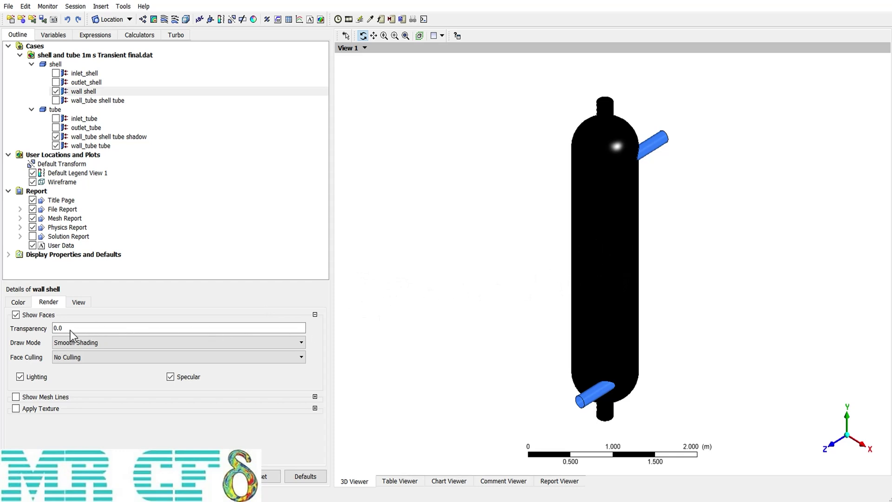
pyautogui.click(56, 332)
pyautogui.write('0.312')
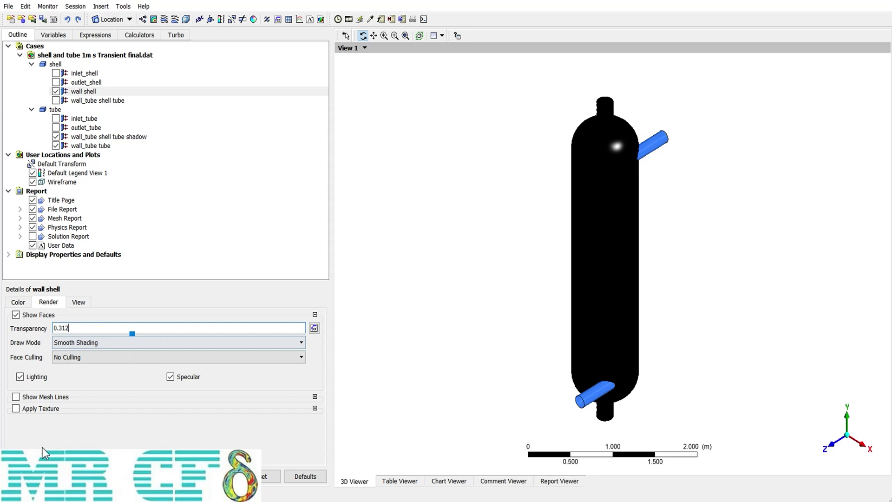
pyautogui.press('Return')
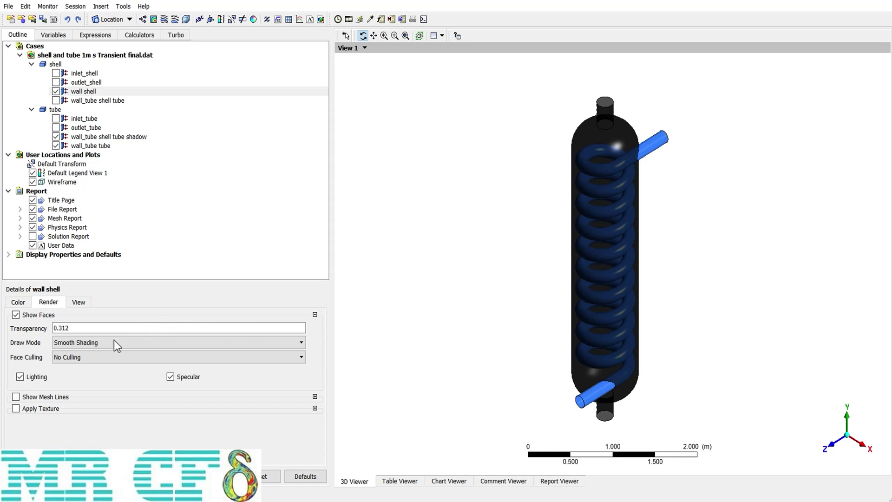
# Set the wall shell's transparency to 0.669, apply it, and return the model to the isometric view.
pyautogui.click(91, 328)
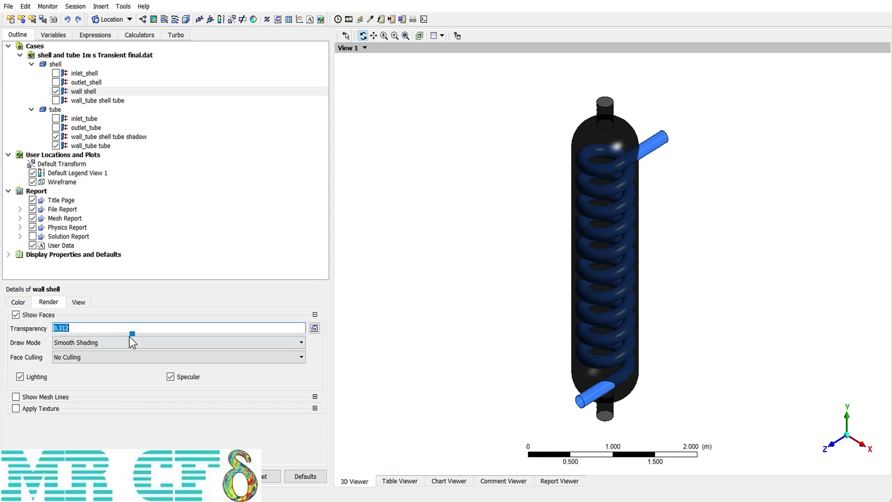
pyautogui.write('0.669')
pyautogui.press('Return')
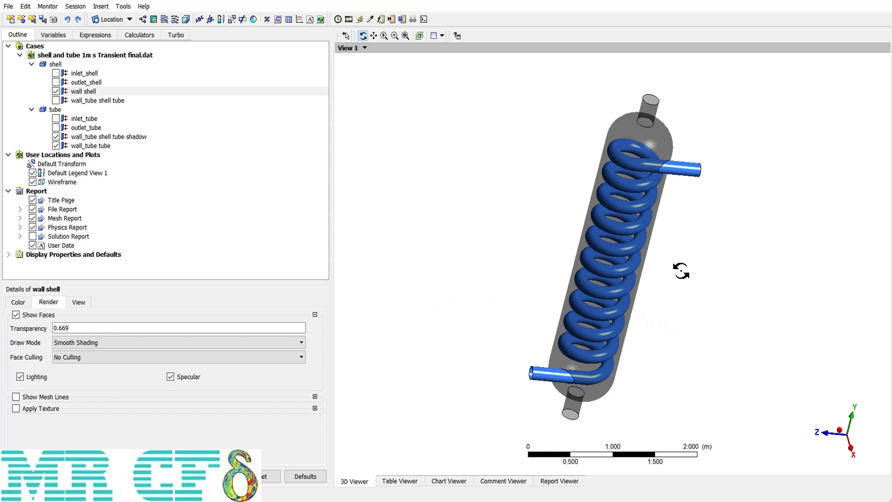
pyautogui.click(842, 437)
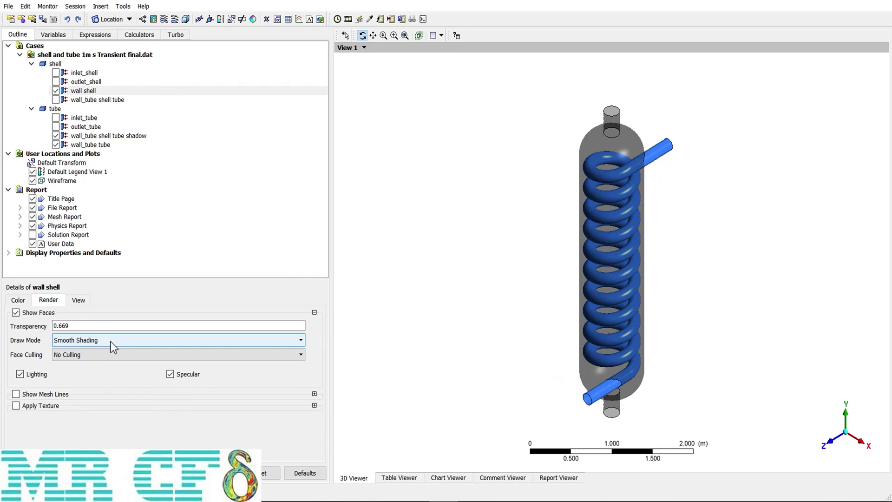
# Apply the draw modes Flat Shading, Draw As Lines and Draw As Points to the wall shell in turn.
pyautogui.click(297, 341)
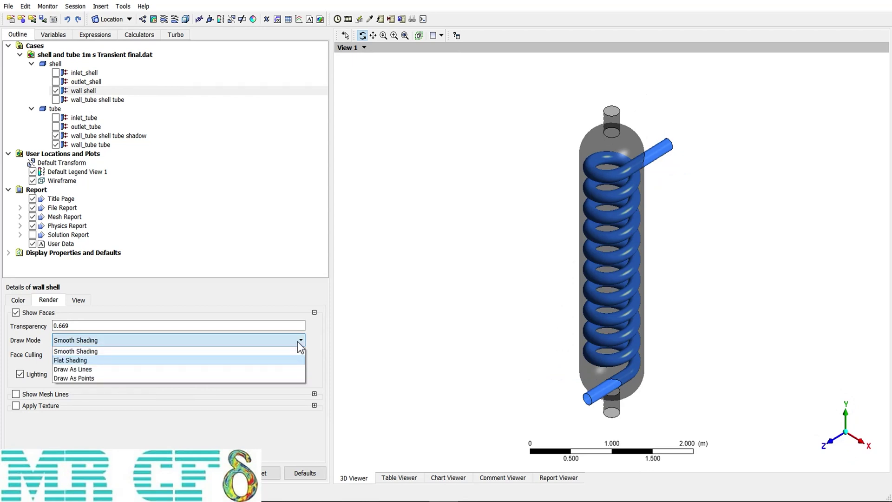
pyautogui.click(164, 361)
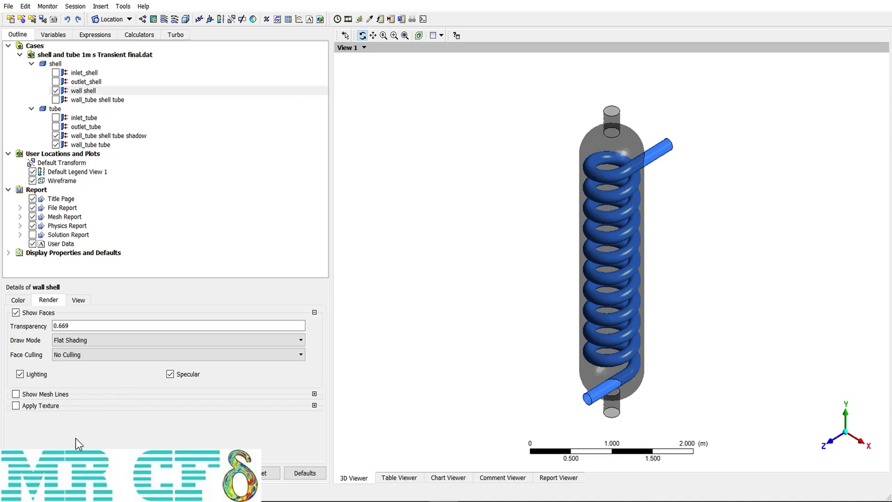
pyautogui.click(302, 341)
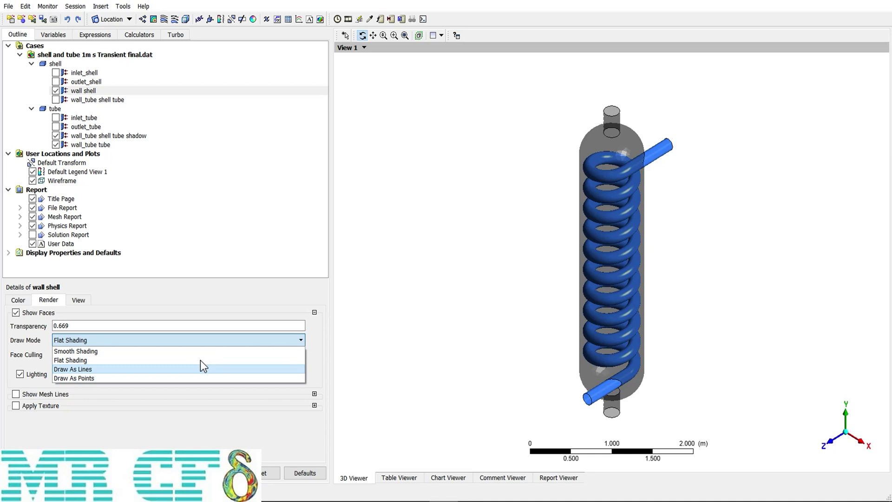
pyautogui.click(155, 369)
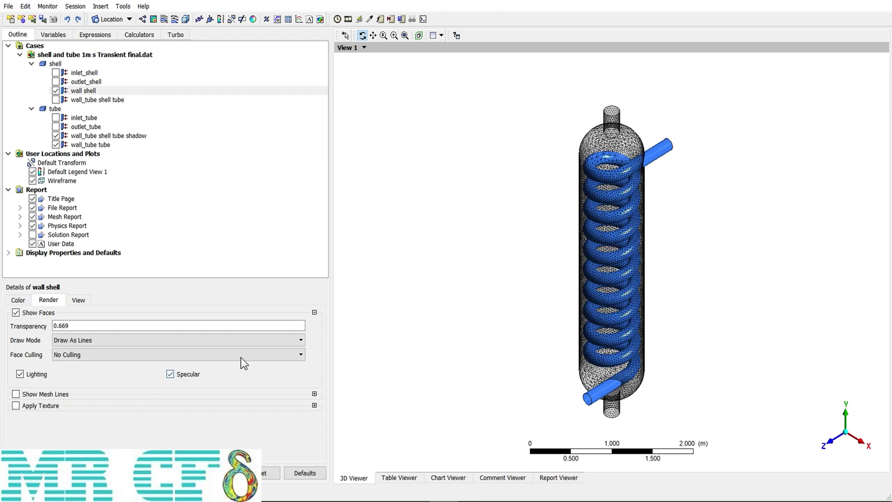
pyautogui.click(288, 342)
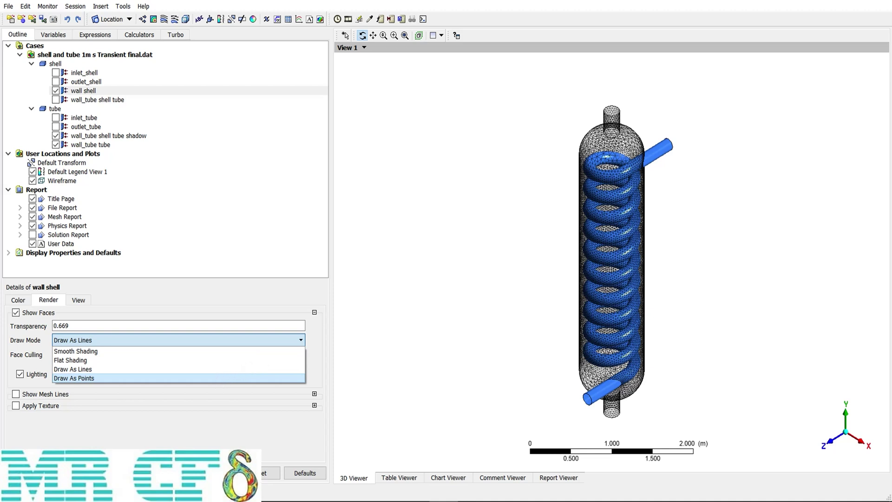
pyautogui.press('Return')
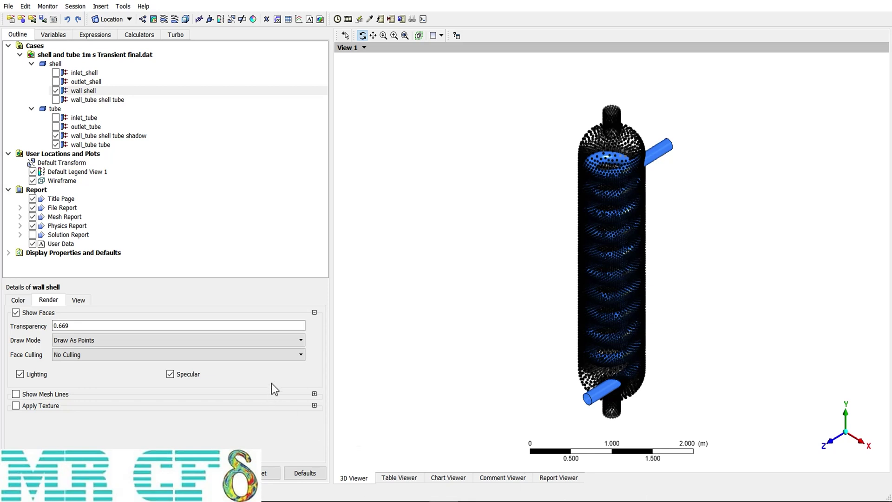
# Return the wall shell's draw mode to Smooth Shading and apply Front Faces as its face culling.
pyautogui.click(289, 342)
pyautogui.click(202, 351)
pyautogui.click(21, 471)
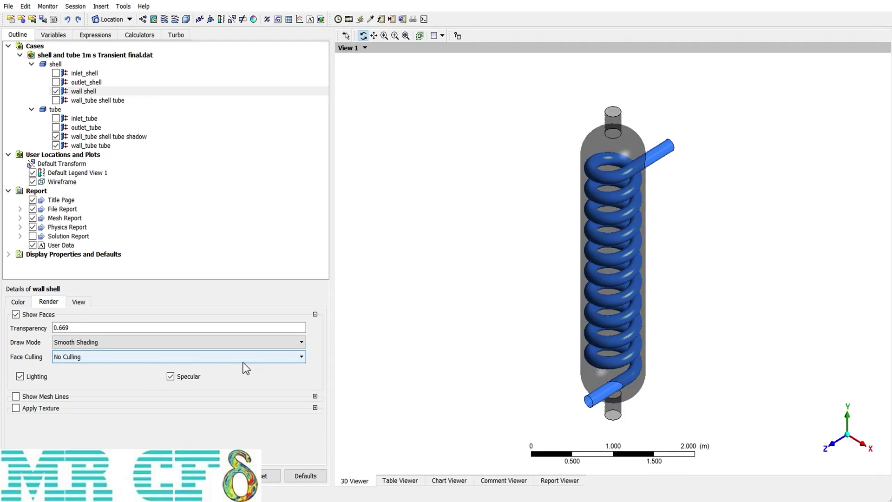
pyautogui.click(278, 357)
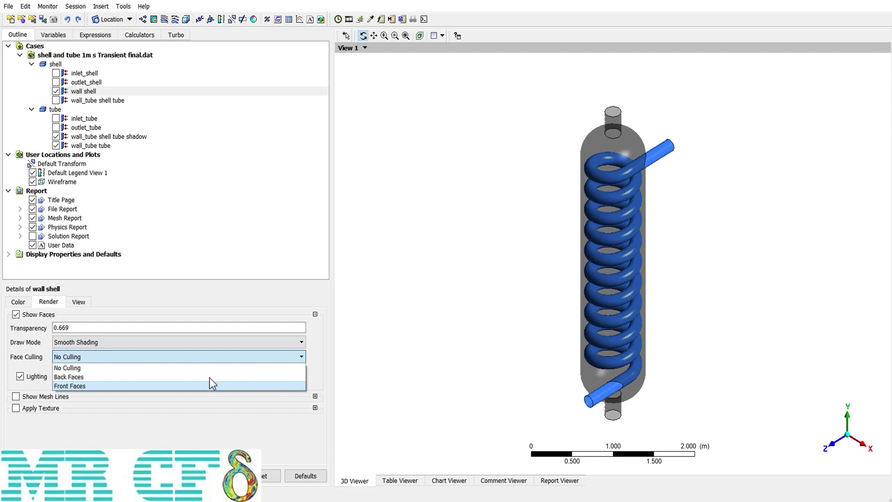
pyautogui.click(185, 386)
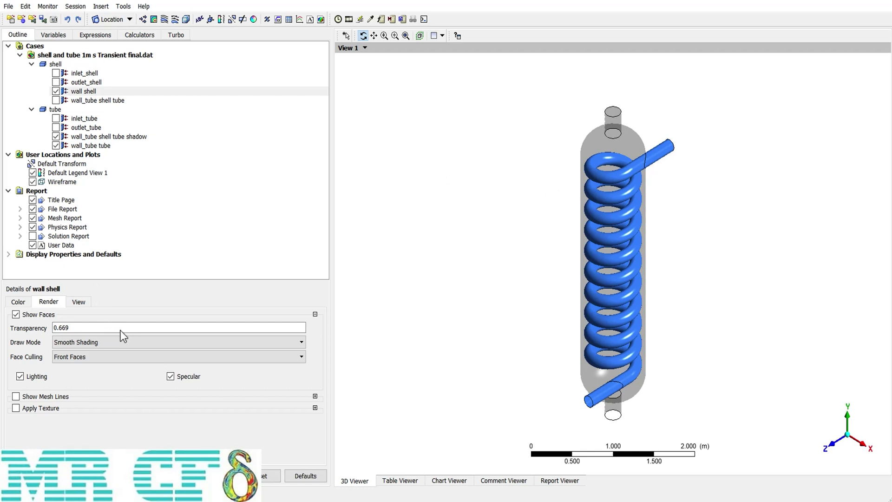
# Set the wall shell's transparency to 0, apply it, and inspect the model from another angle before restoring the isometric view.
pyautogui.doubleClick(83, 331)
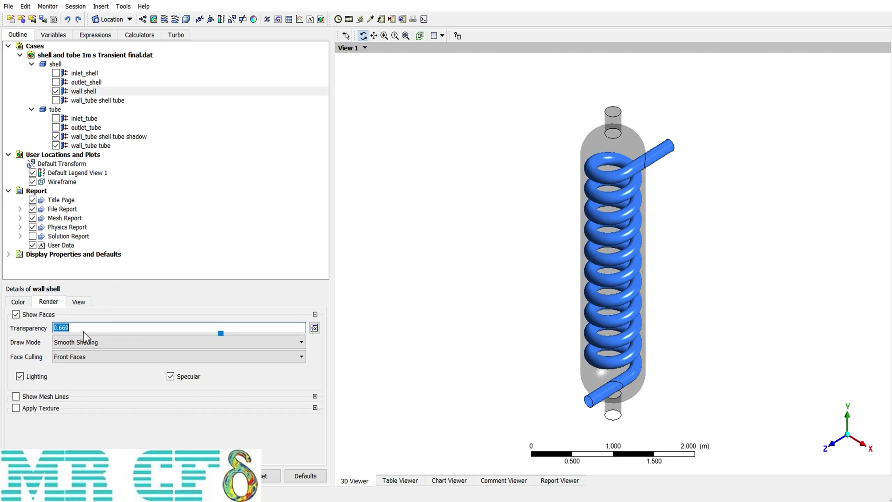
pyautogui.click(198, 333)
pyautogui.moveTo(69, 328); pyautogui.dragTo(50, 329)
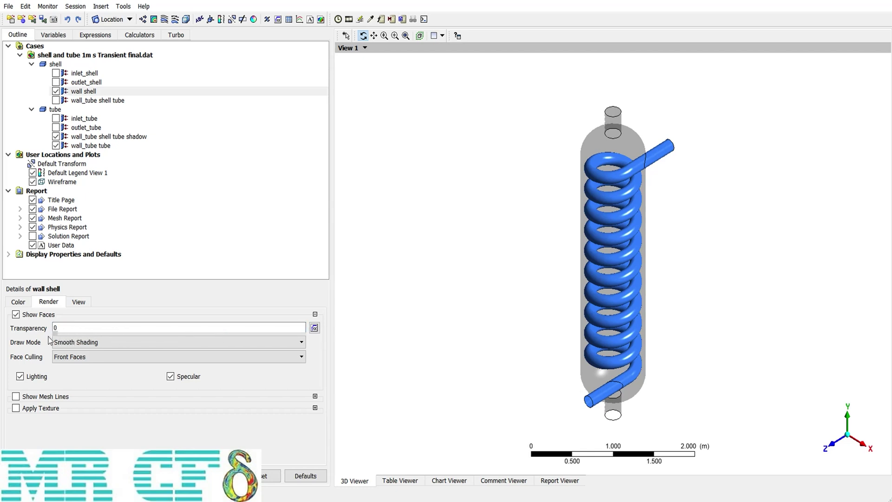
pyautogui.write('0')
pyautogui.press('Return')
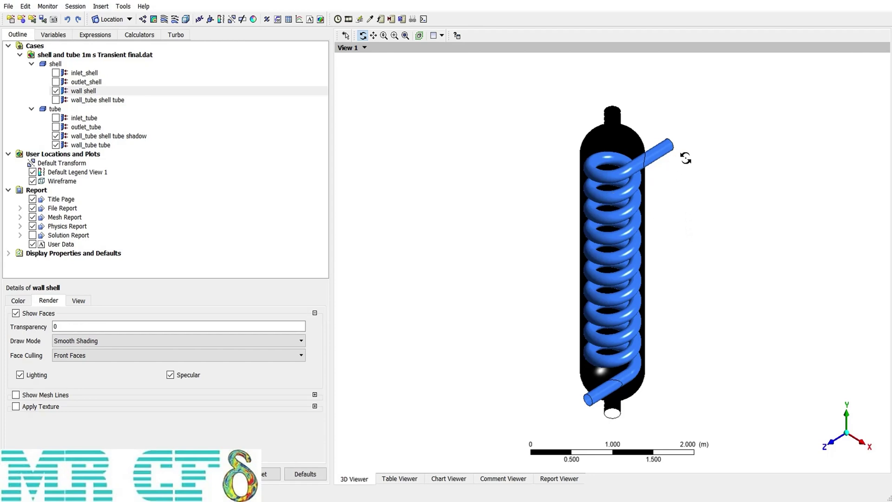
pyautogui.moveTo(682, 155); pyautogui.dragTo(741, 371)
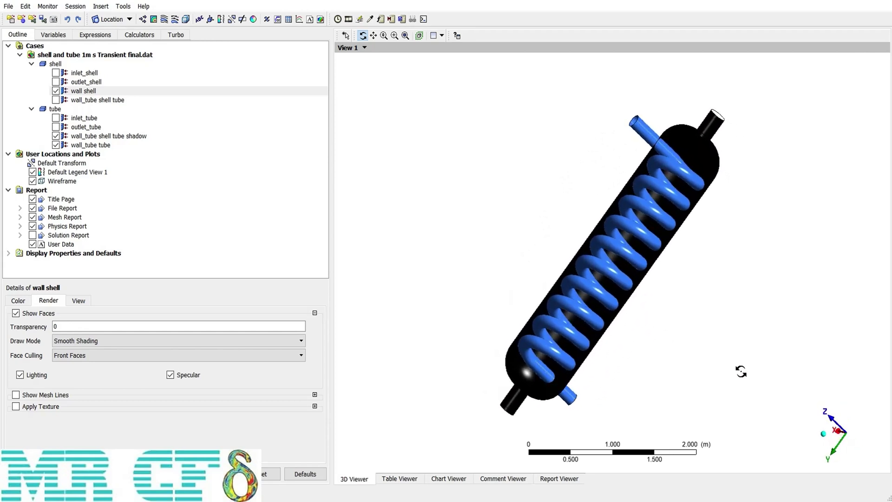
pyautogui.click(826, 433)
pyautogui.click(825, 433)
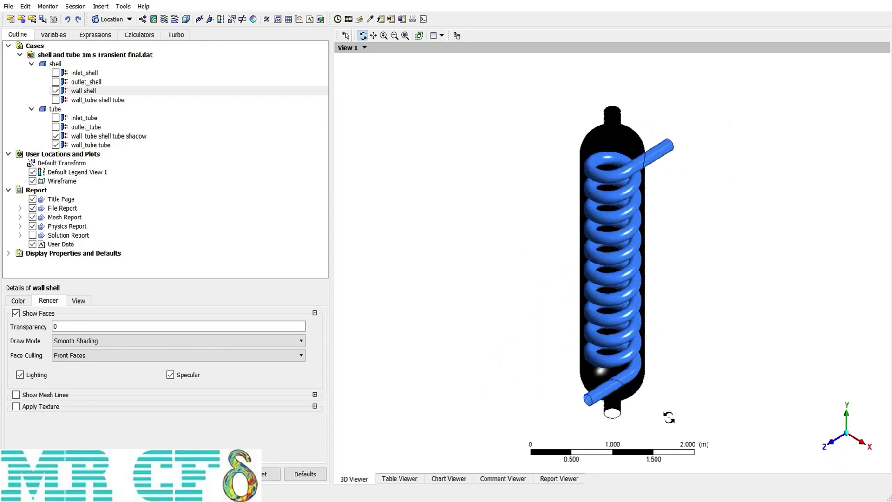
# Apply Back Faces culling to the wall shell, inspect the model from another angle, and return the face culling to No Culling.
pyautogui.click(297, 356)
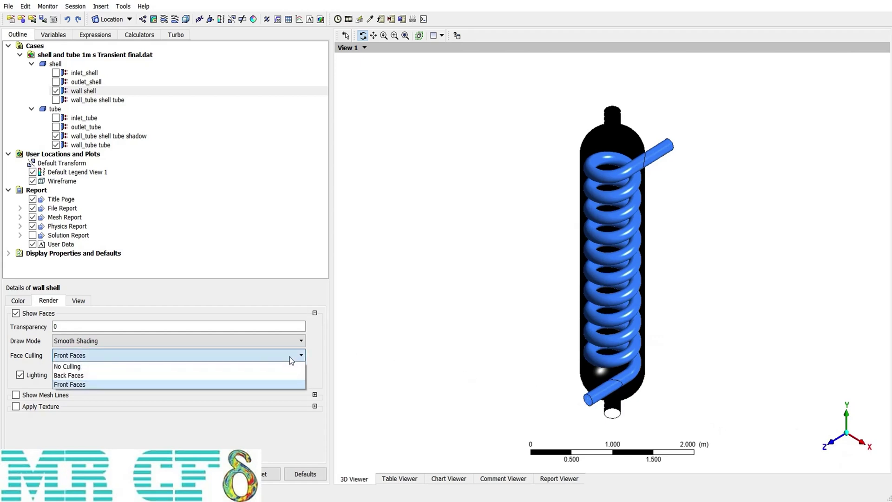
pyautogui.click(241, 375)
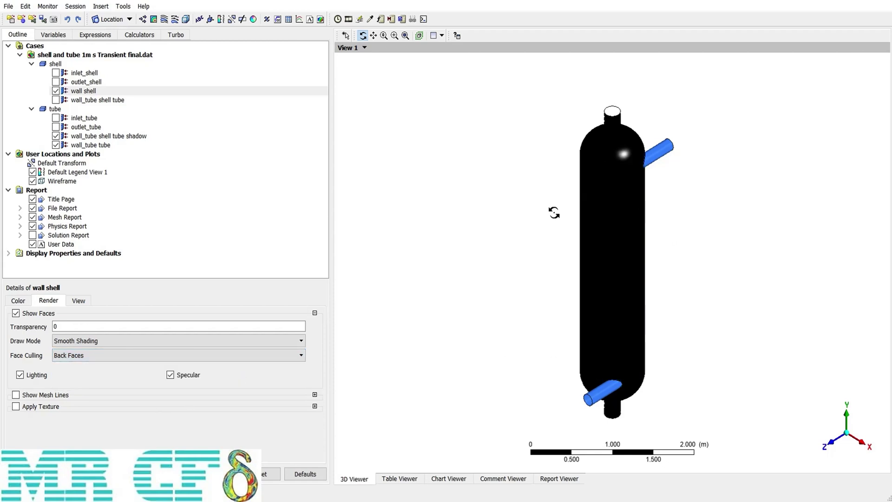
pyautogui.moveTo(571, 234); pyautogui.dragTo(571, 216)
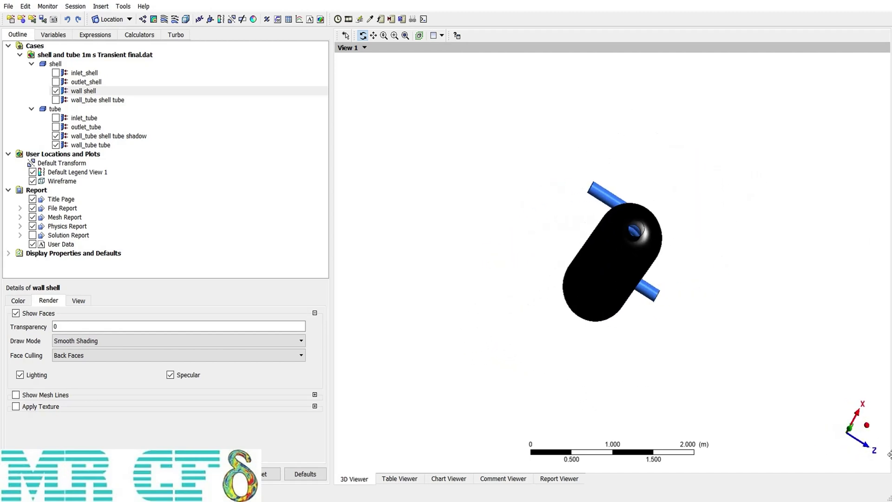
pyautogui.click(870, 429)
pyautogui.click(298, 355)
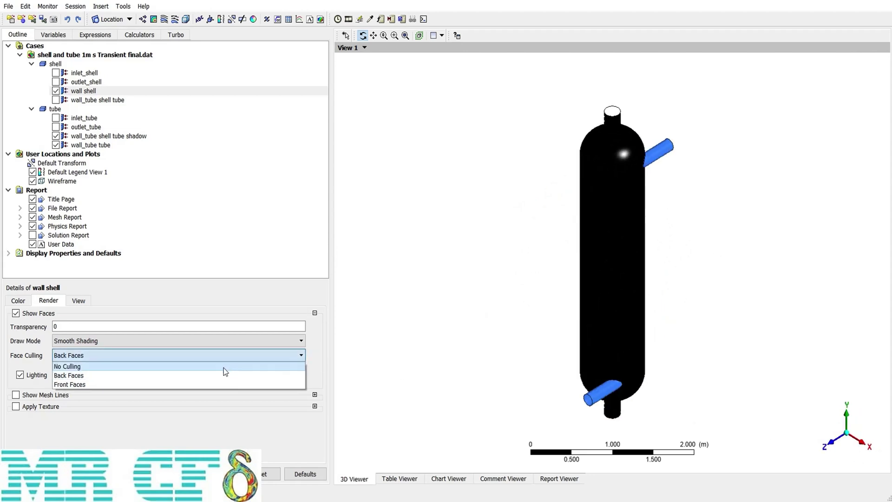
pyautogui.click(210, 367)
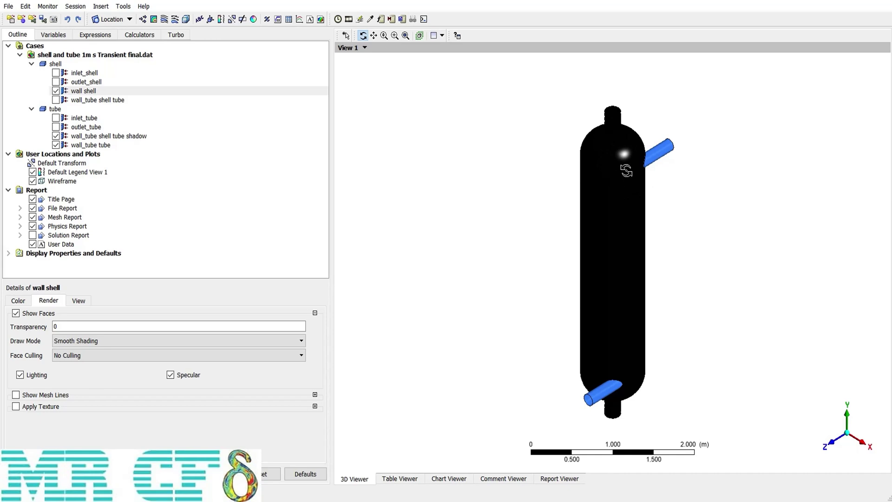
# Switch the wall shell's lighting off and on again, and set its draw mode to Smooth Shading.
pyautogui.click(20, 375)
pyautogui.click(20, 375)
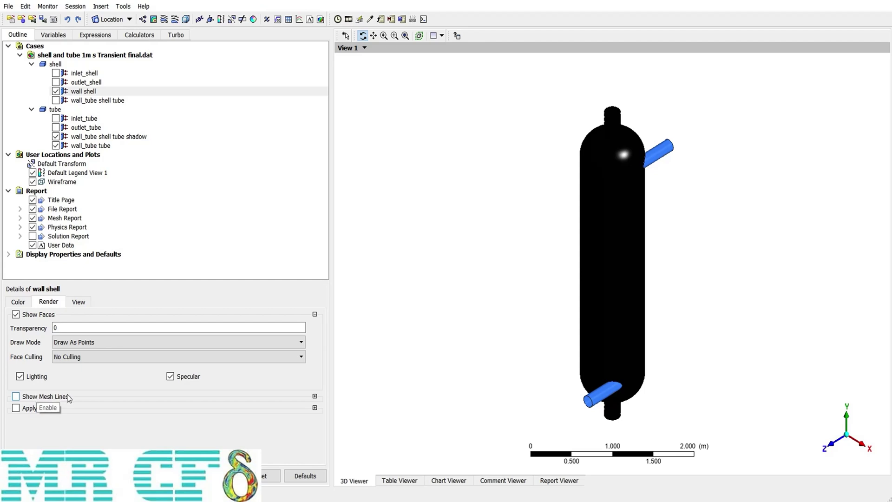
pyautogui.click(131, 345)
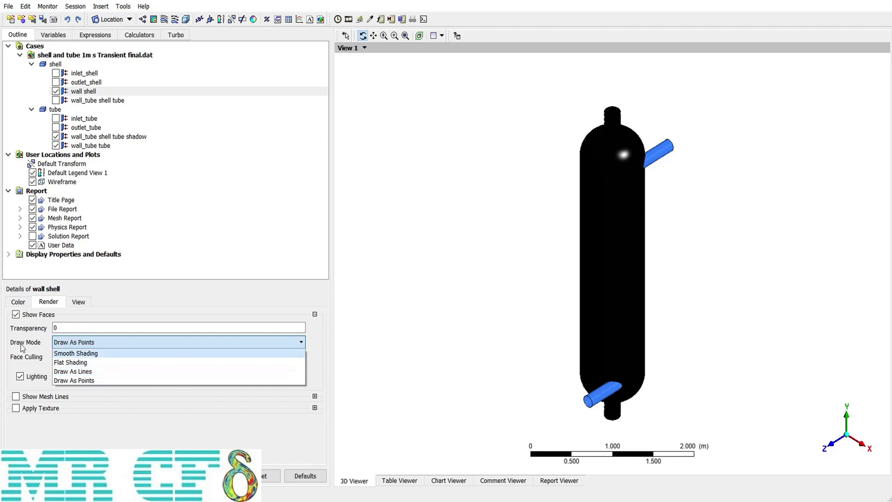
pyautogui.press('Return')
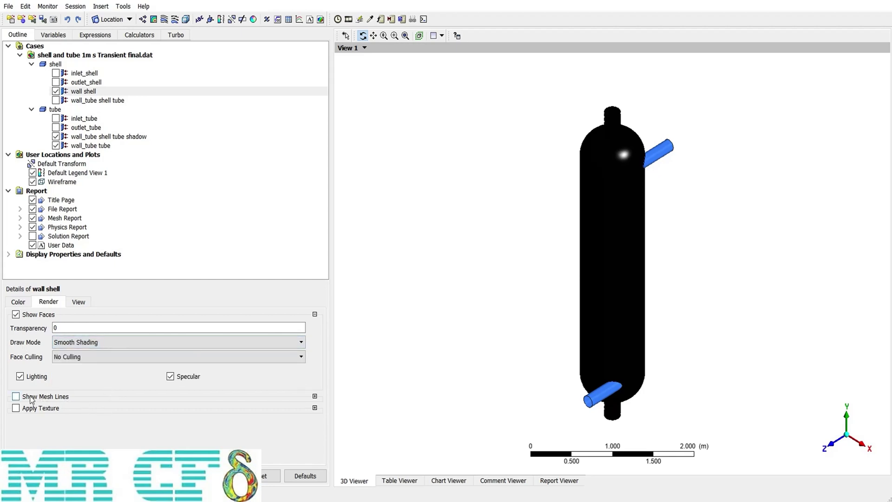
# Show the wall shell's mesh lines with a line width of 2, apply them, and turn the mesh lines off again.
pyautogui.click(15, 397)
pyautogui.scroll(-1, 319, 397)
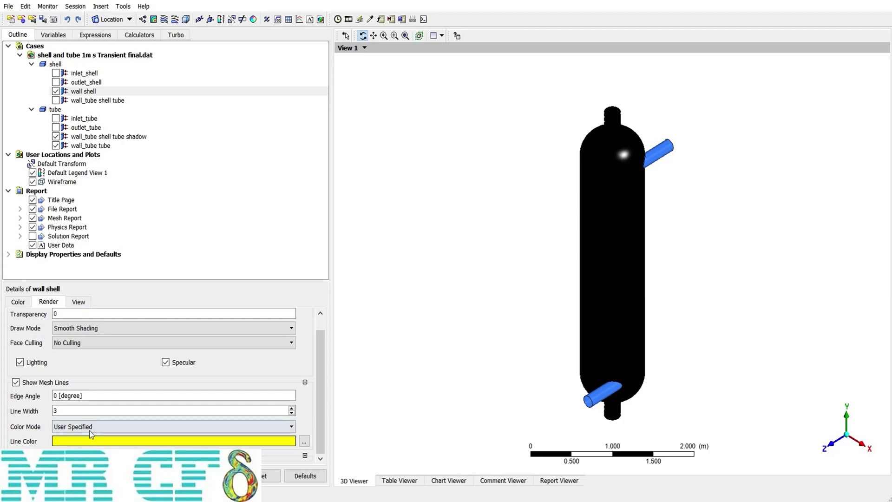
pyautogui.doubleClick(53, 413)
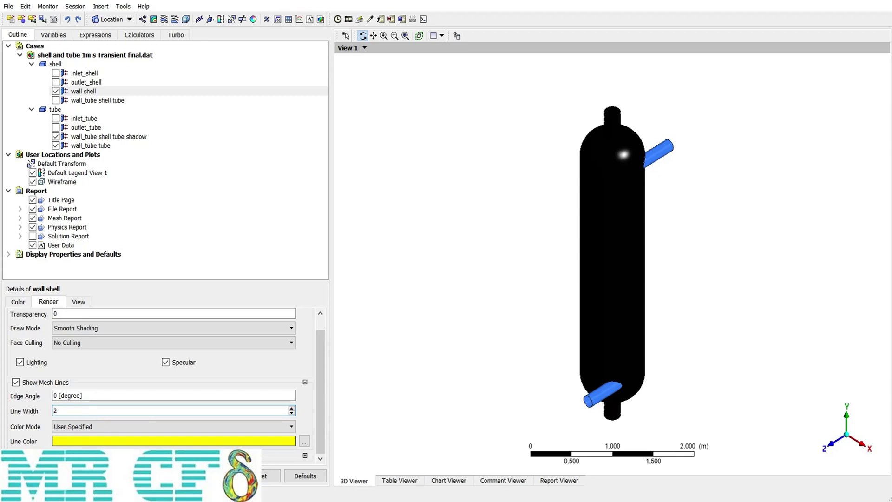
pyautogui.click(230, 476)
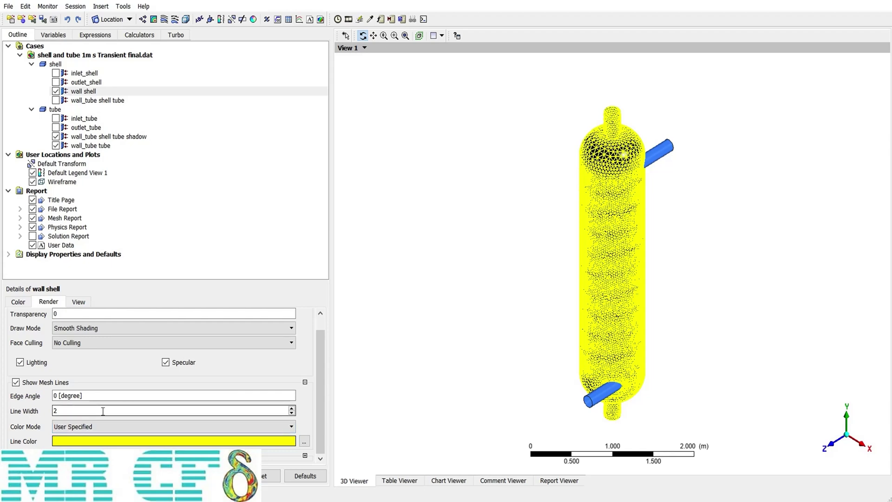
pyautogui.click(38, 381)
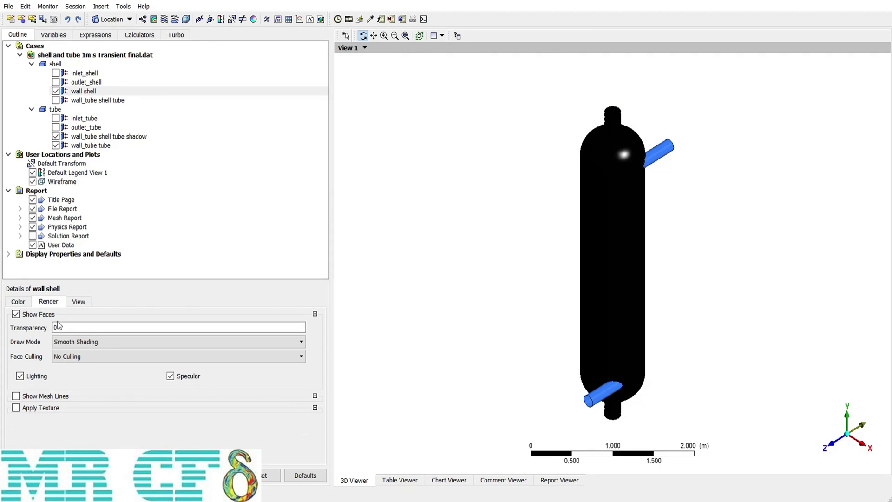
# Apply the predefined Brick texture to the wall shell, inspect it from another angle, and turn the texture off again.
pyautogui.click(23, 408)
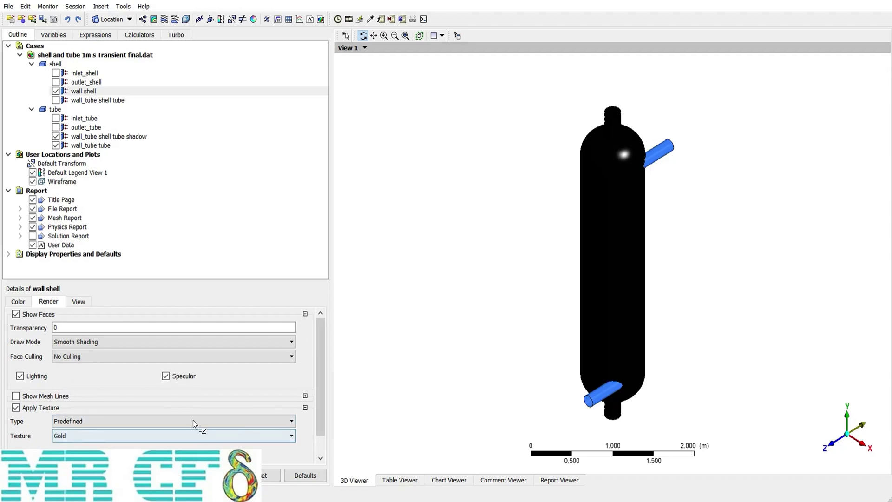
pyautogui.click(112, 435)
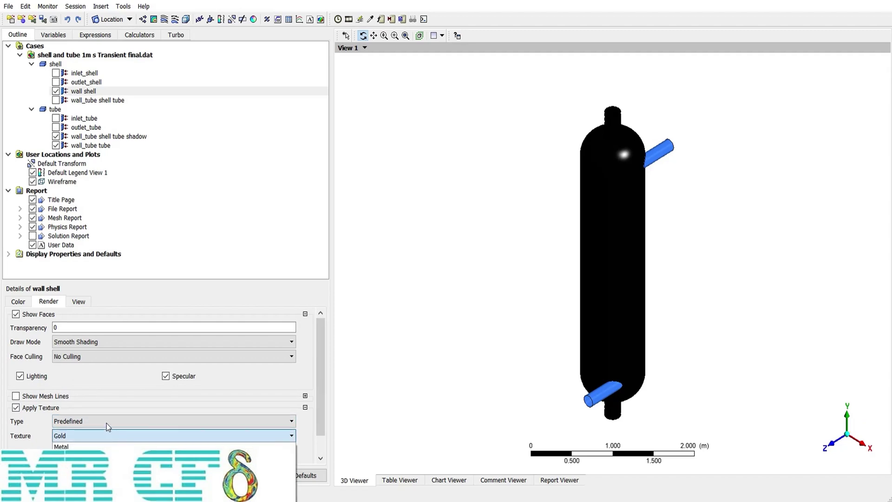
pyautogui.click(107, 422)
pyautogui.click(92, 434)
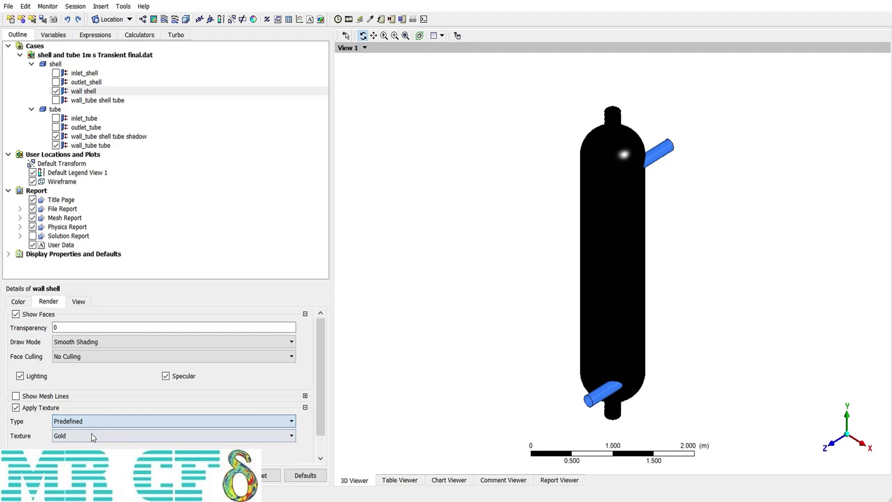
pyautogui.click(91, 434)
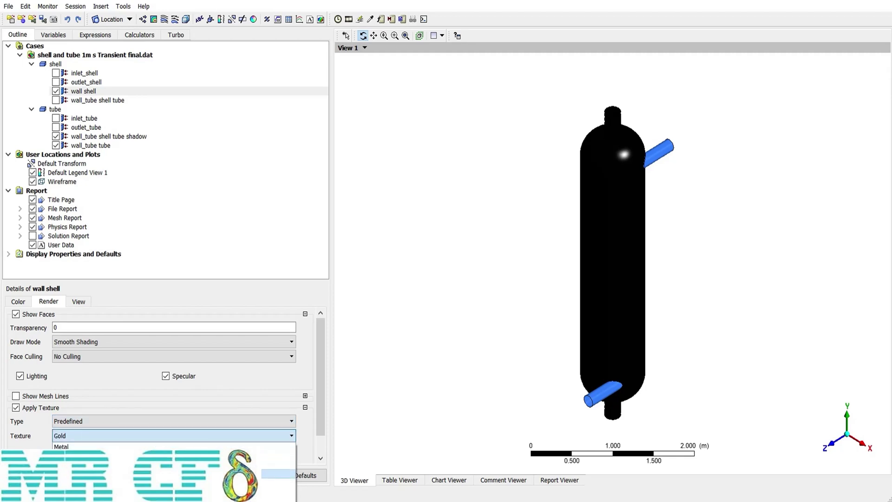
pyautogui.click(93, 456)
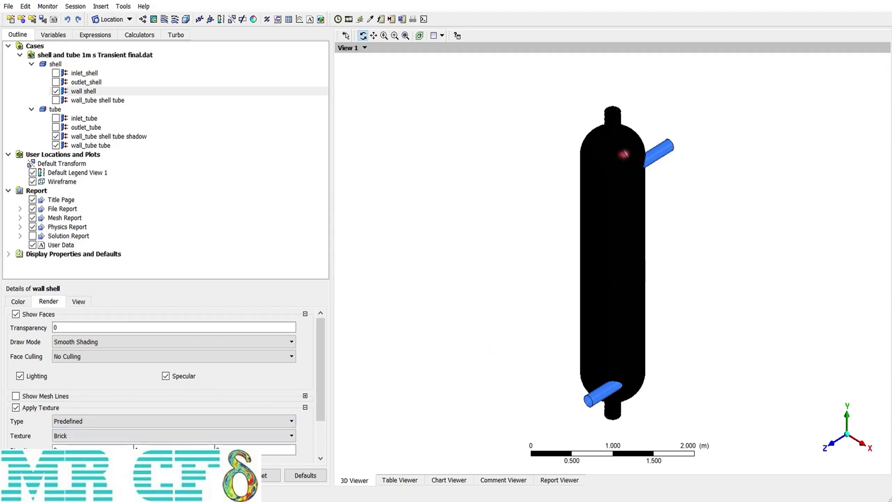
pyautogui.moveTo(563, 265); pyautogui.dragTo(524, 242)
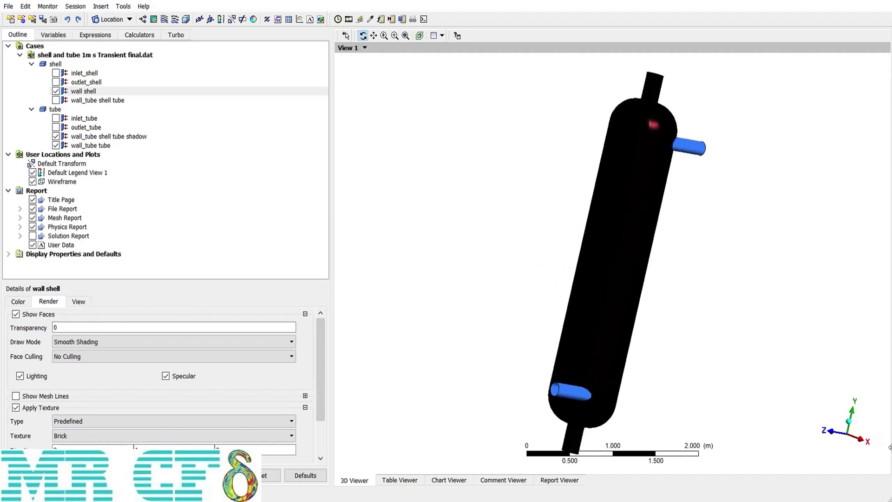
pyautogui.click(850, 419)
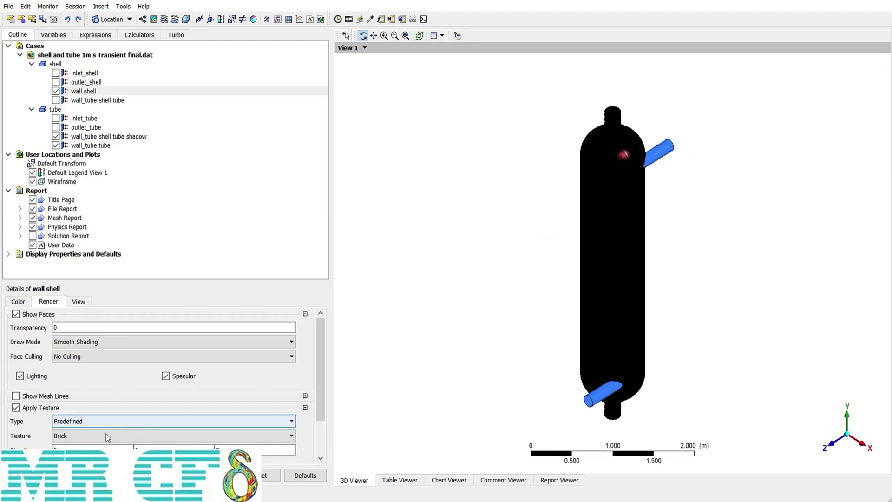
pyautogui.click(16, 408)
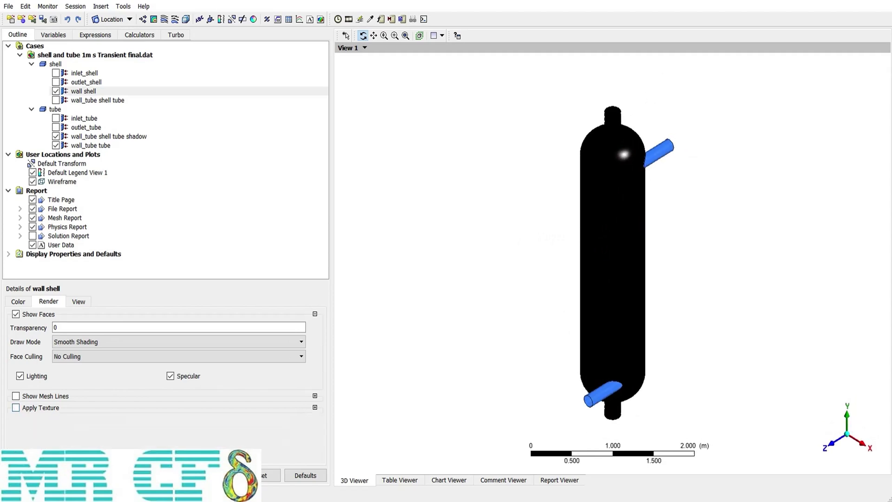
# Rotate the wall shell 30 degrees about the Z principal axis, apply it, and disable the rotation again.
pyautogui.click(79, 301)
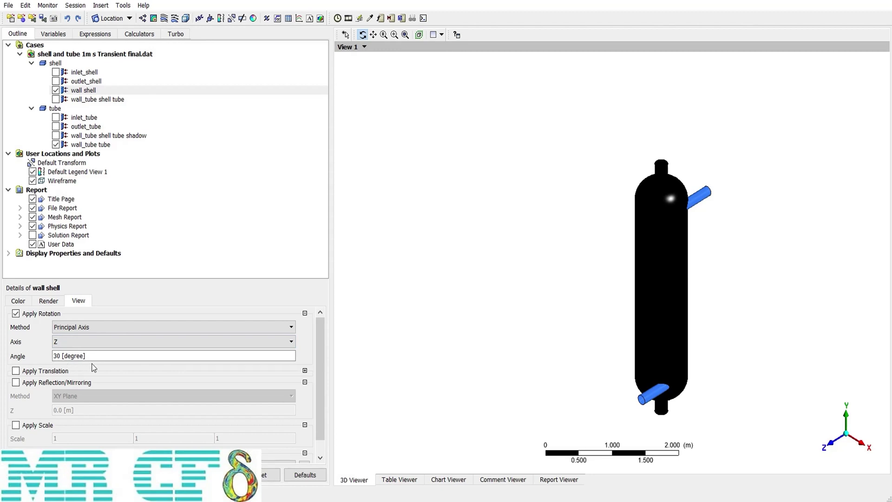
pyautogui.press('Return')
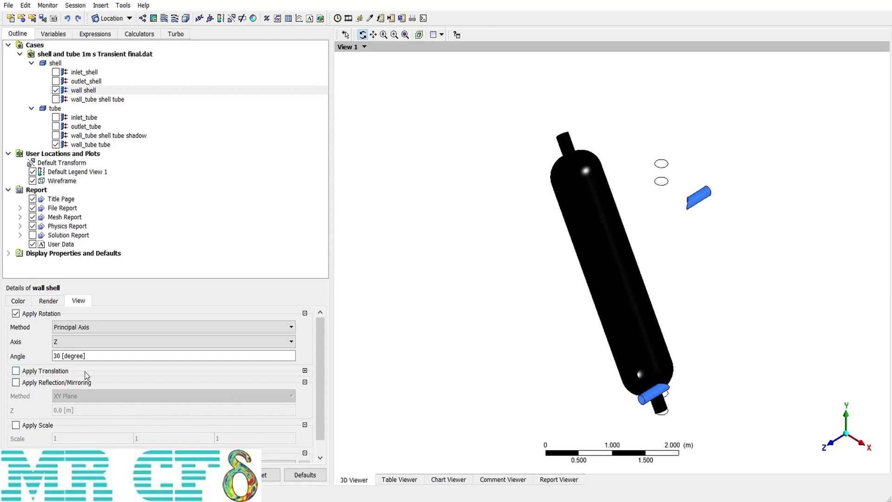
pyautogui.click(16, 314)
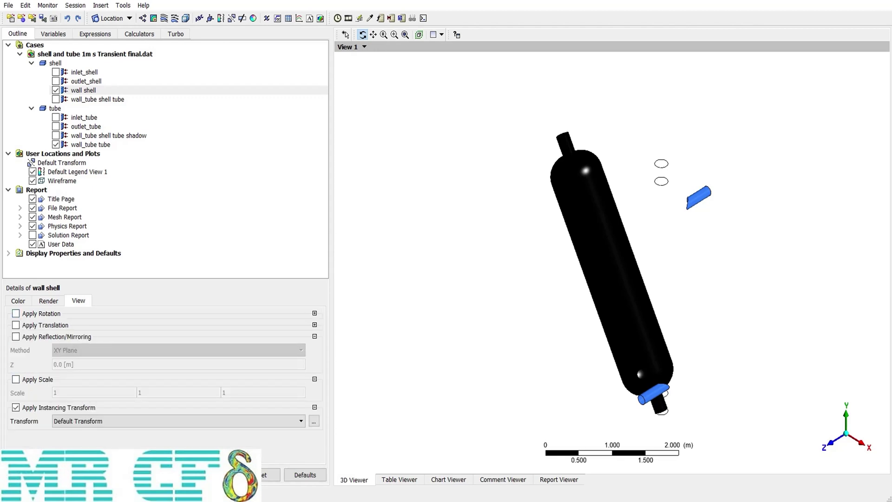
# Translate the wall shell by 0.16544, 1.36752, 0.82236, apply it, and inspect the shifted shell from another angle.
pyautogui.click(15, 325)
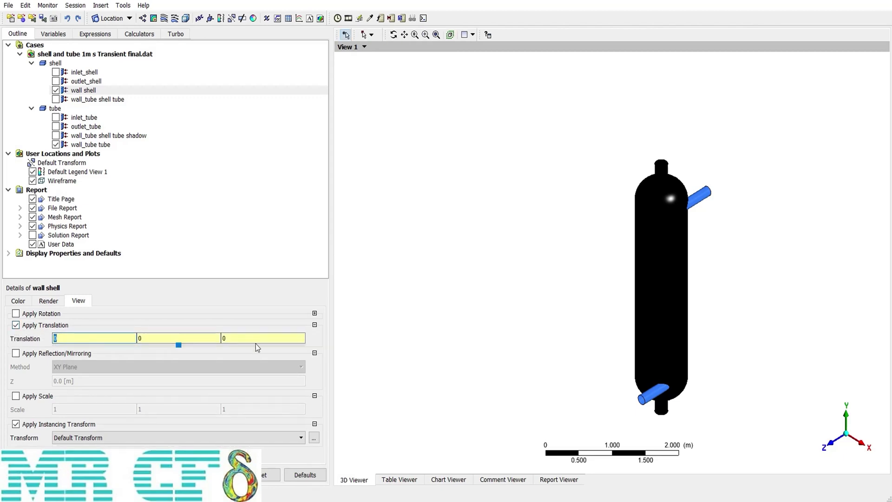
pyautogui.write('0.16544')
pyautogui.click(198, 341)
pyautogui.moveTo(178, 346); pyautogui.dragTo(183, 350)
pyautogui.moveTo(242, 346); pyautogui.dragTo(244, 350)
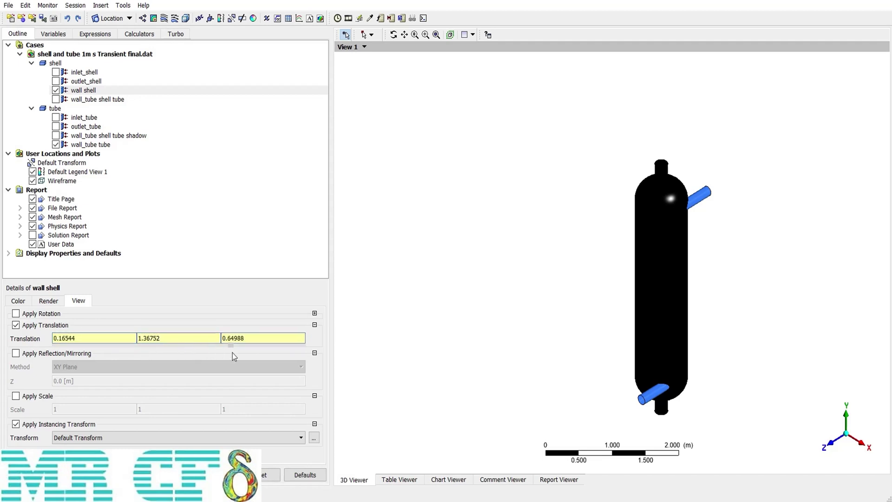
pyautogui.click(219, 474)
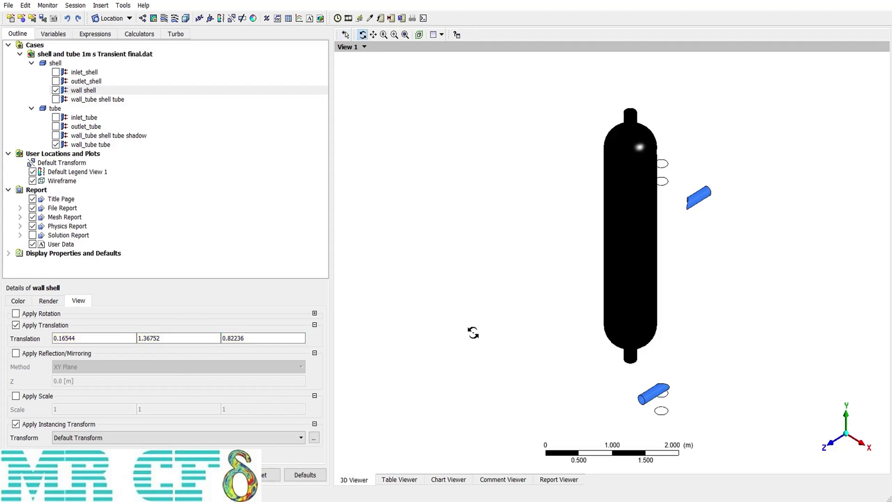
pyautogui.moveTo(549, 330); pyautogui.dragTo(601, 316)
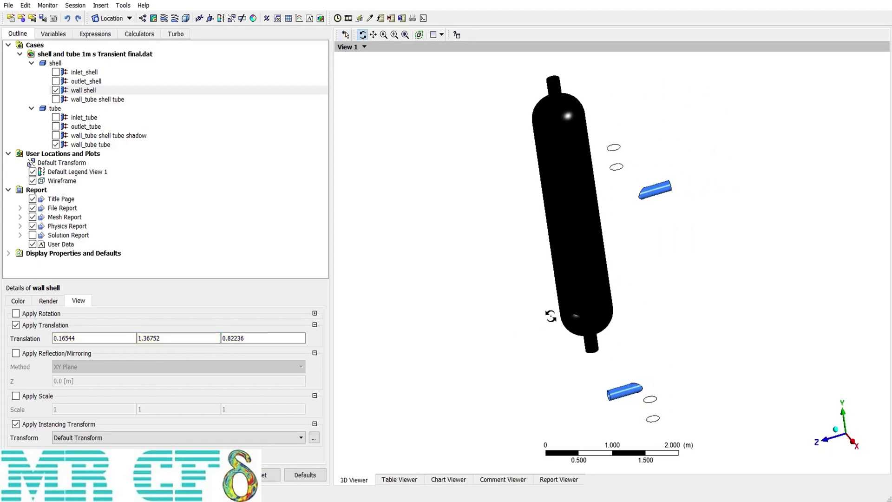
# Restore the isometric view and remove the translation from the wall shell.
pyautogui.click(836, 429)
pyautogui.click(161, 342)
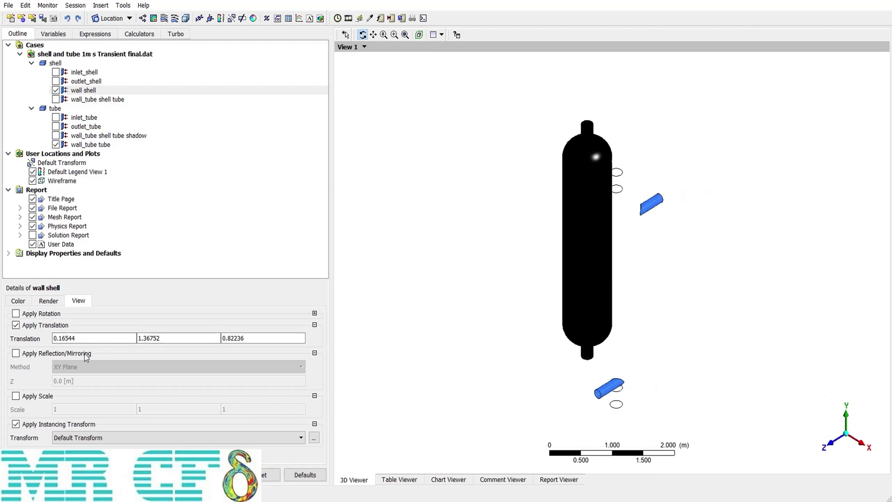
pyautogui.moveTo(75, 338); pyautogui.dragTo(41, 333)
pyautogui.click(16, 324)
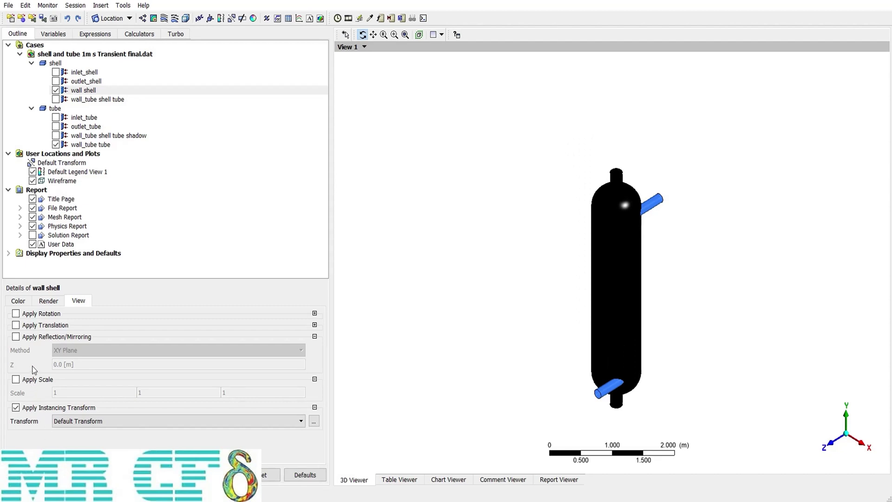
# Mirror the wall shell about the XY plane at Z 0.119 m, apply it, and turn the mirroring off again.
pyautogui.click(24, 338)
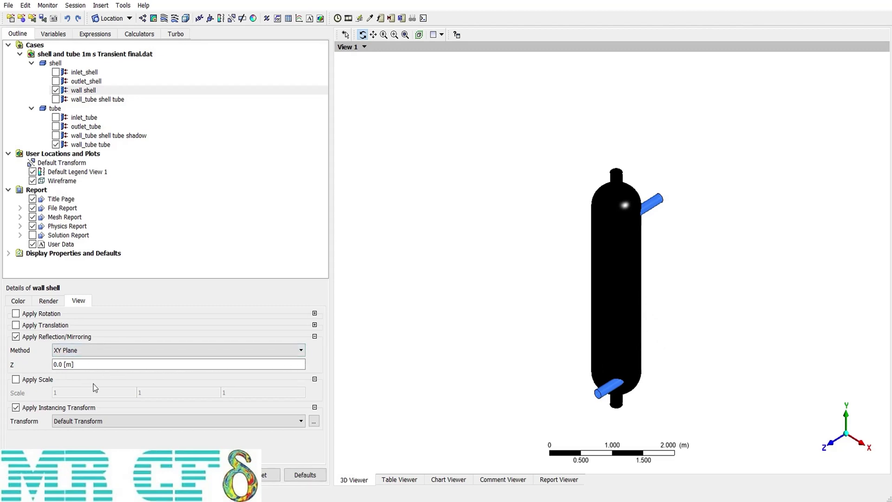
pyautogui.click(92, 365)
pyautogui.moveTo(163, 371); pyautogui.dragTo(180, 370)
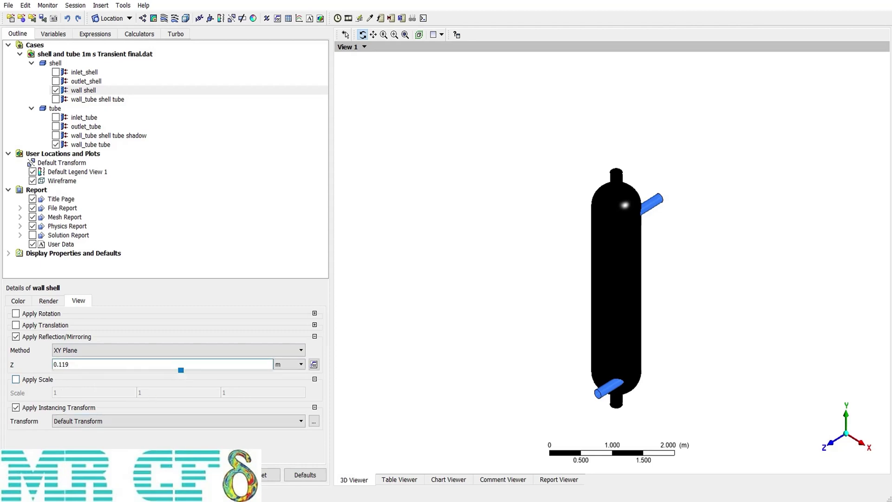
pyautogui.click(216, 474)
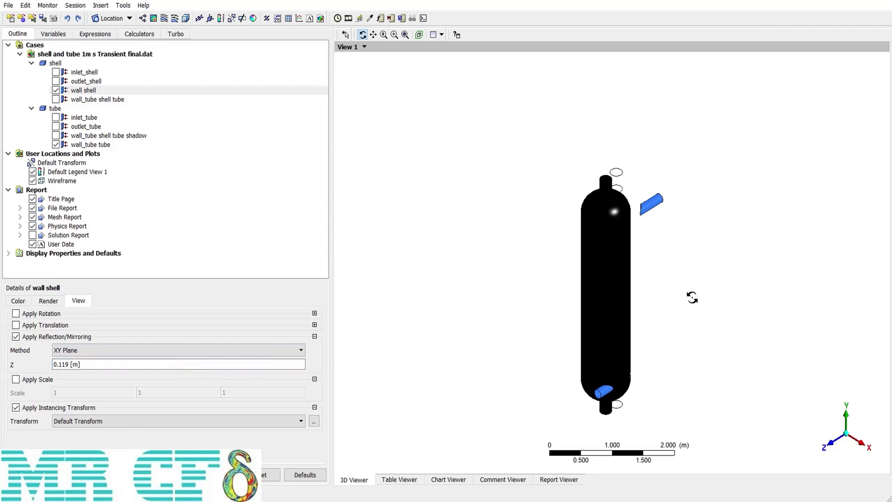
pyautogui.moveTo(692, 298); pyautogui.dragTo(873, 419)
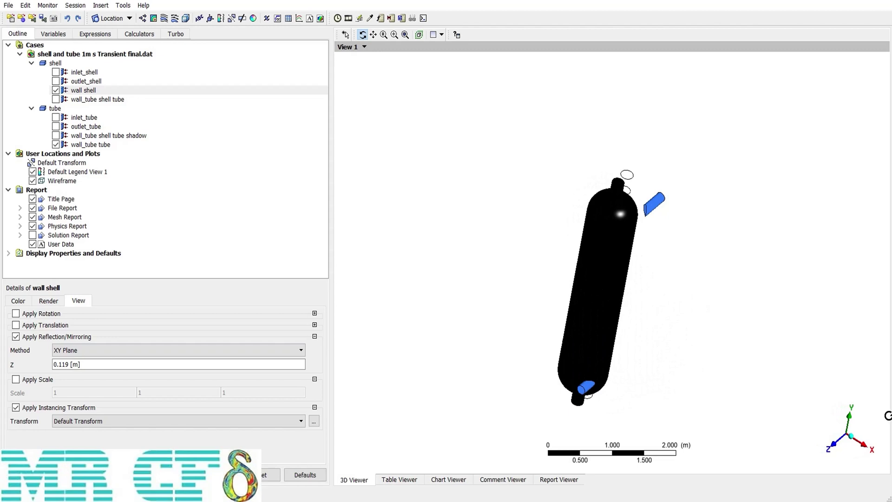
pyautogui.click(855, 436)
pyautogui.click(37, 336)
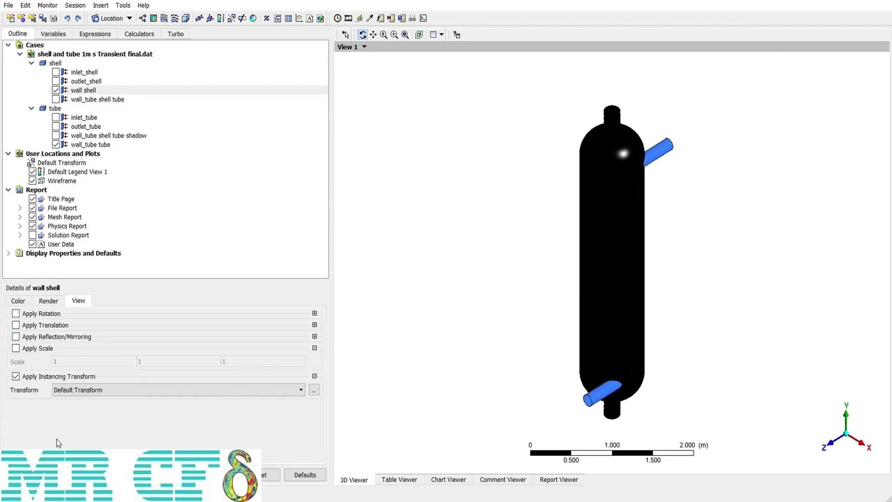
# Scale the wall shell by 1, 2, 1, inspect the whole stretched shell, and turn the scaling off again.
pyautogui.click(20, 351)
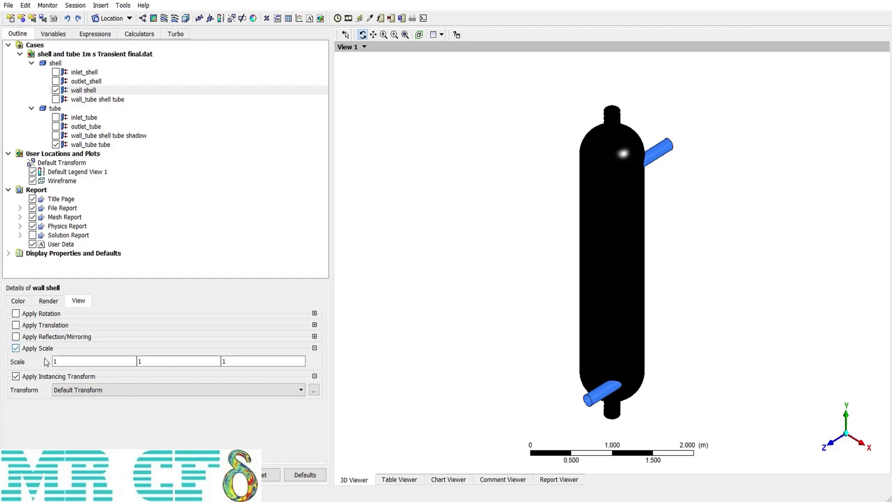
pyautogui.click(63, 361)
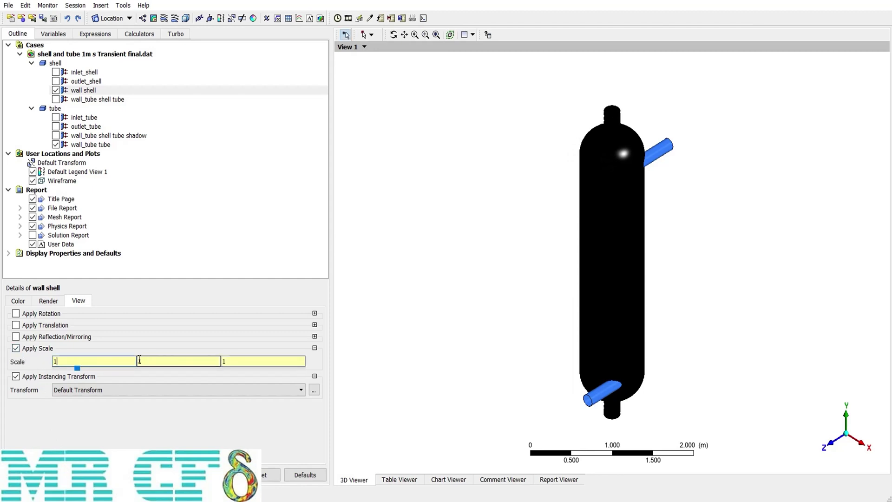
pyautogui.press('Tab')
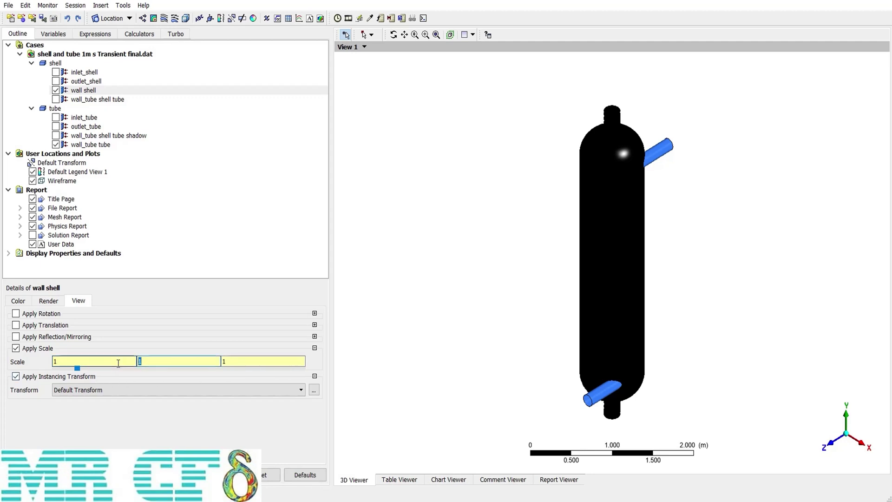
pyautogui.write('2')
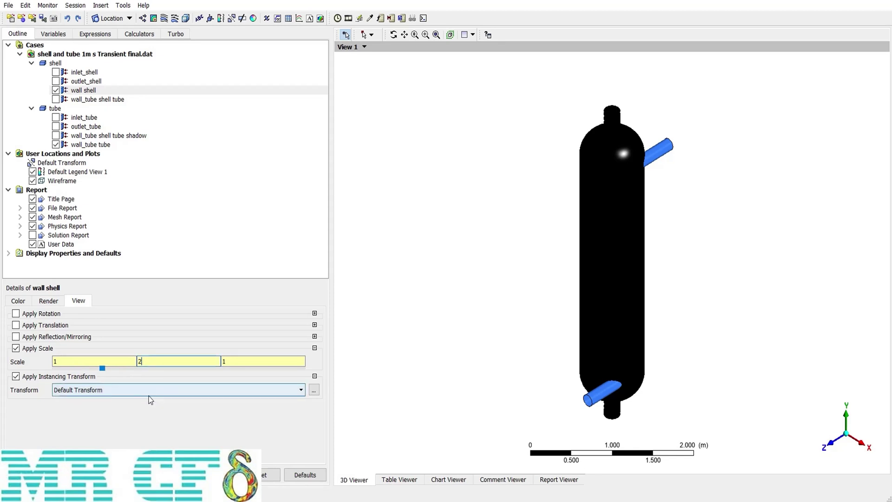
pyautogui.press('Return')
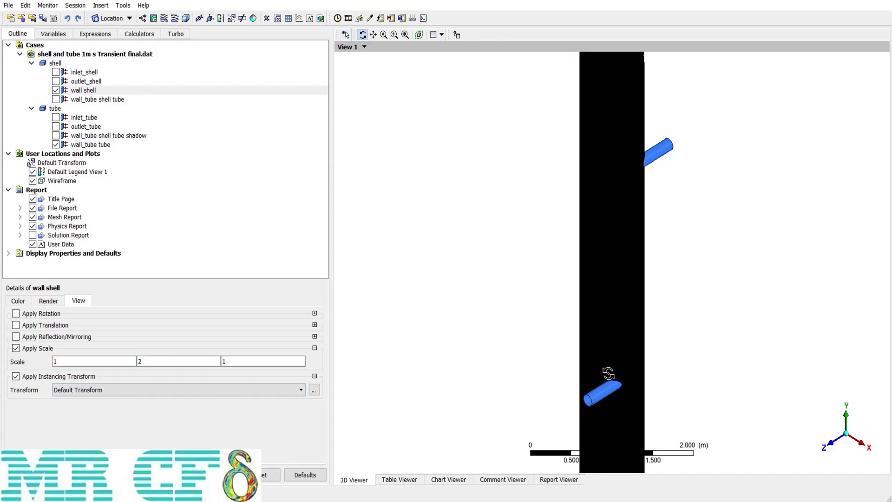
pyautogui.moveTo(757, 390); pyautogui.dragTo(648, 259)
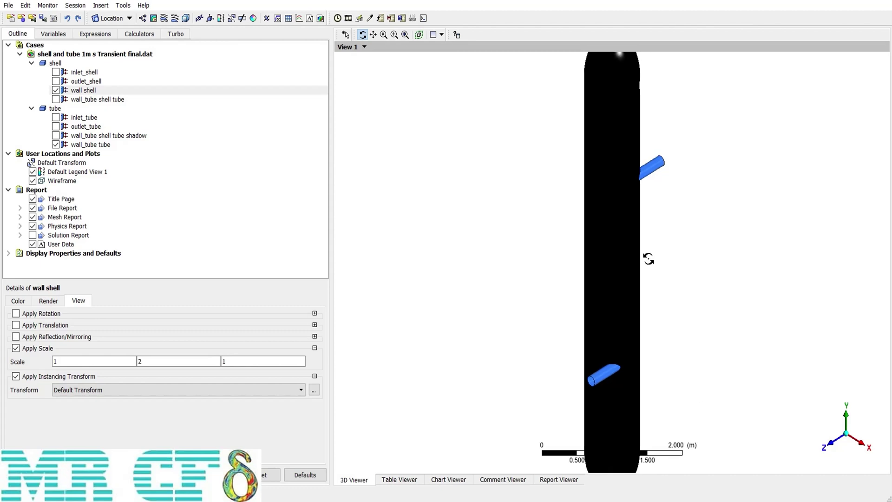
pyautogui.click(404, 36)
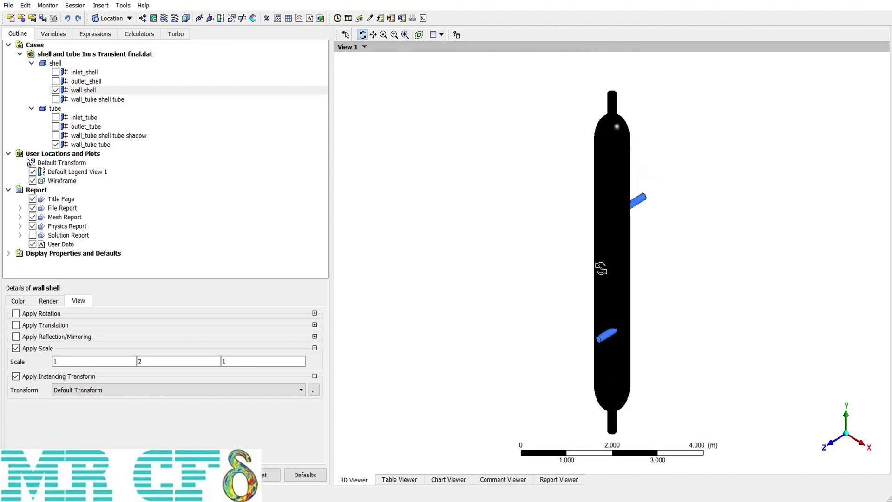
pyautogui.click(38, 352)
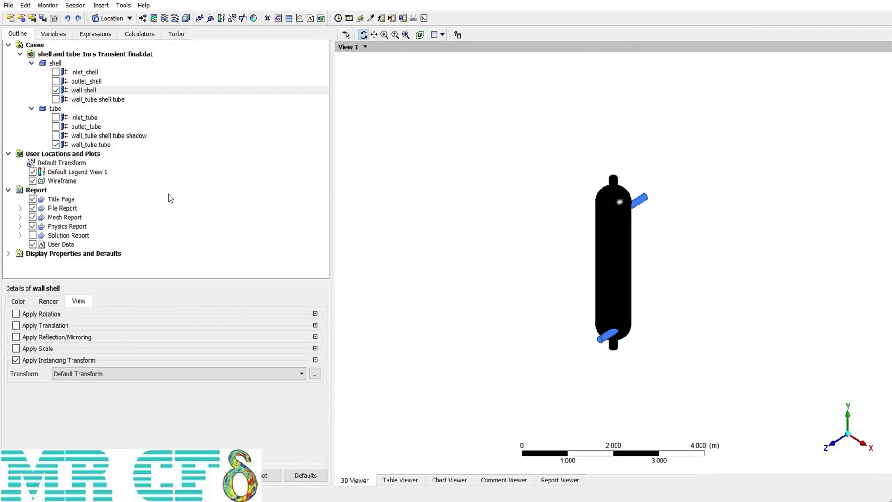
# Review the lists of available solution variables and predefined expressions.
pyautogui.click(52, 36)
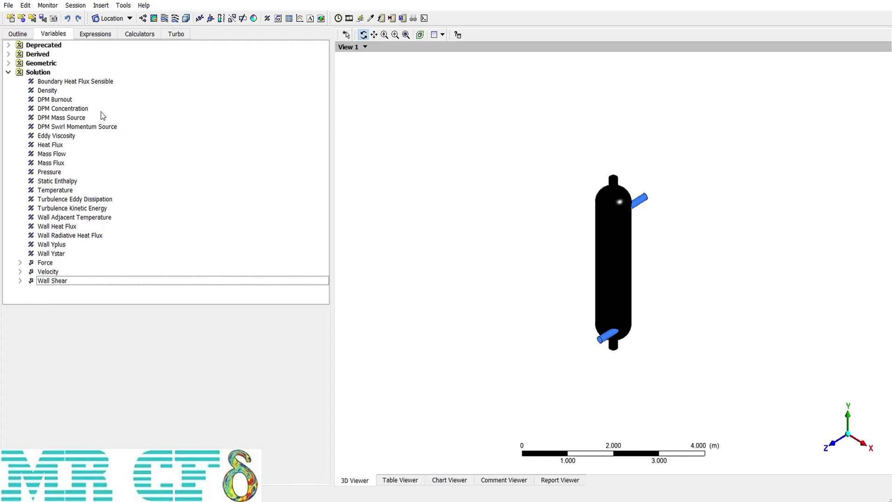
pyautogui.click(94, 34)
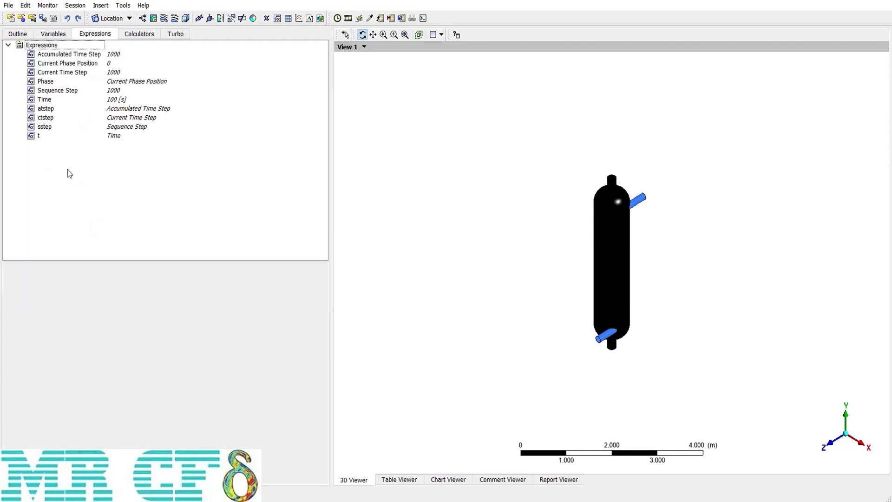